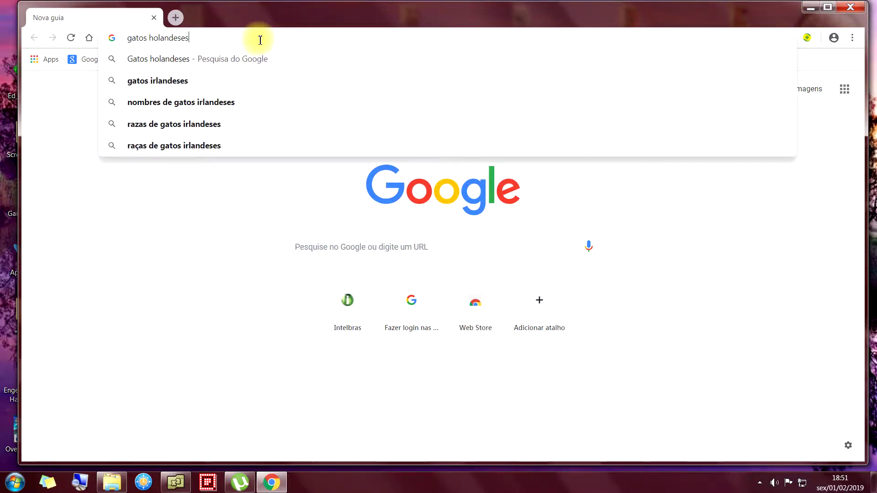
# Search Google for gatos holandeses and open the image results.
pyautogui.press('Return')
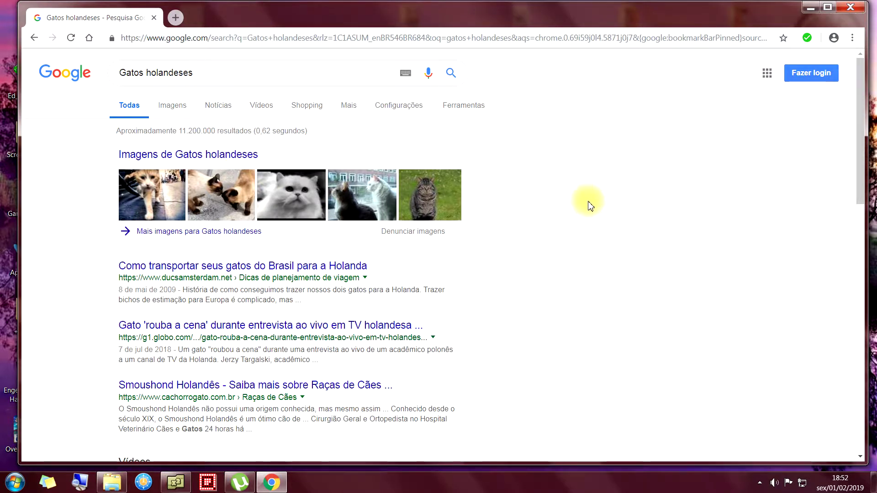
pyautogui.click(155, 160)
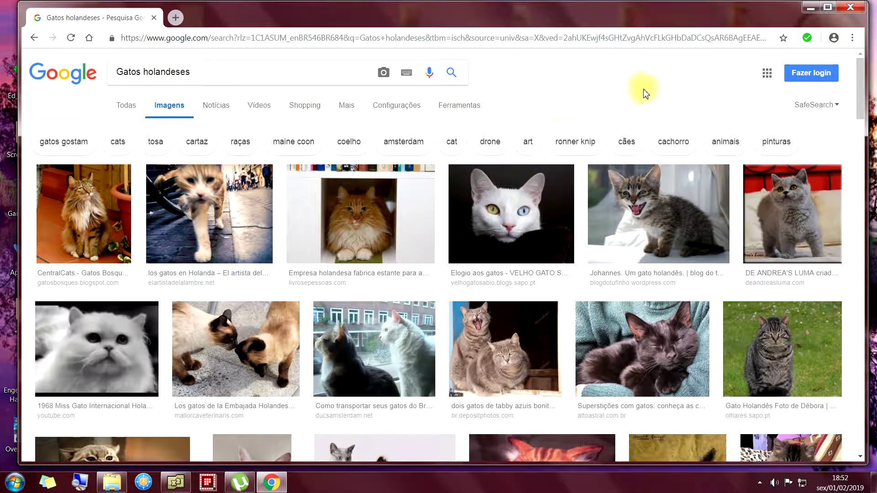
# Open the browsing history and remove today's 18:47 Gatos holandeses entry from it.
pyautogui.click(853, 39)
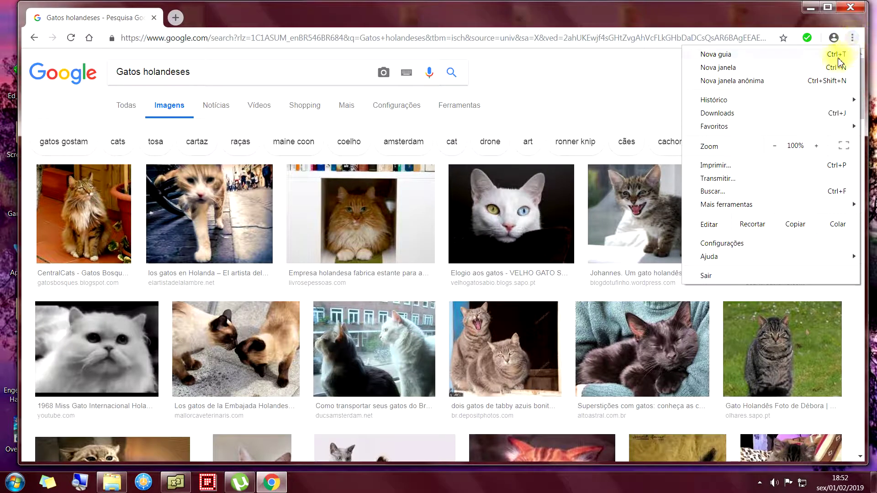
pyautogui.moveTo(723, 100)
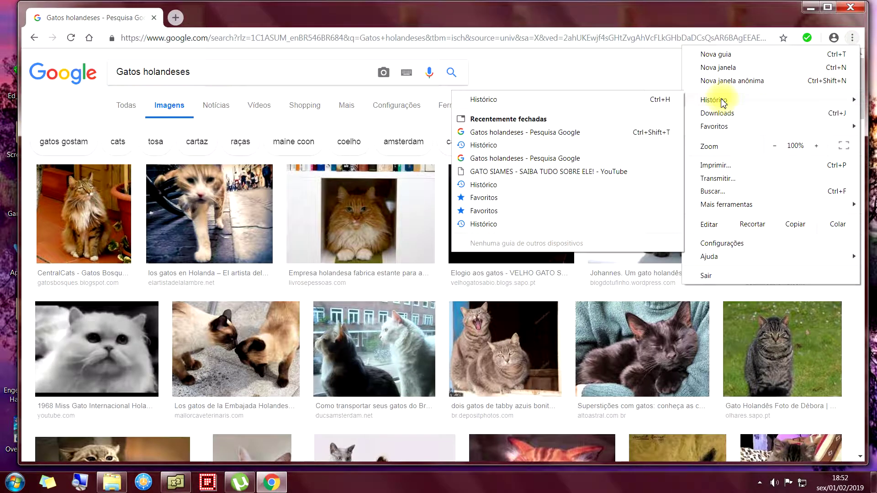
pyautogui.click(519, 104)
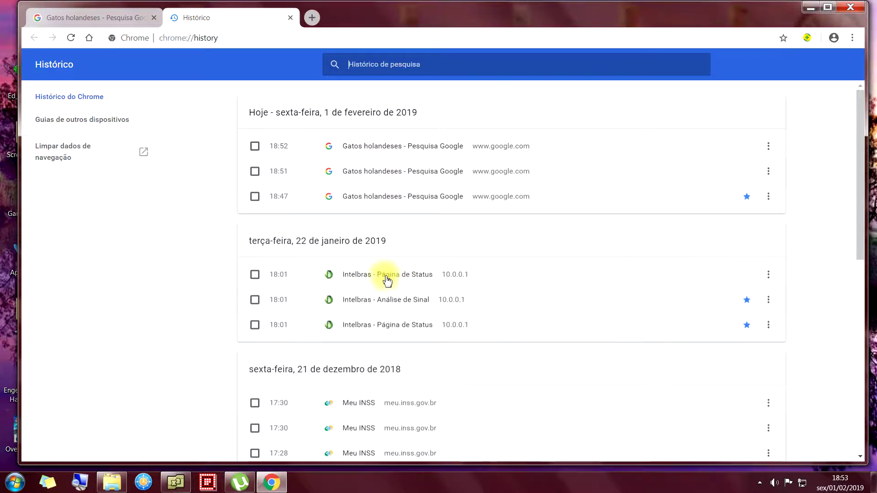
pyautogui.click(255, 197)
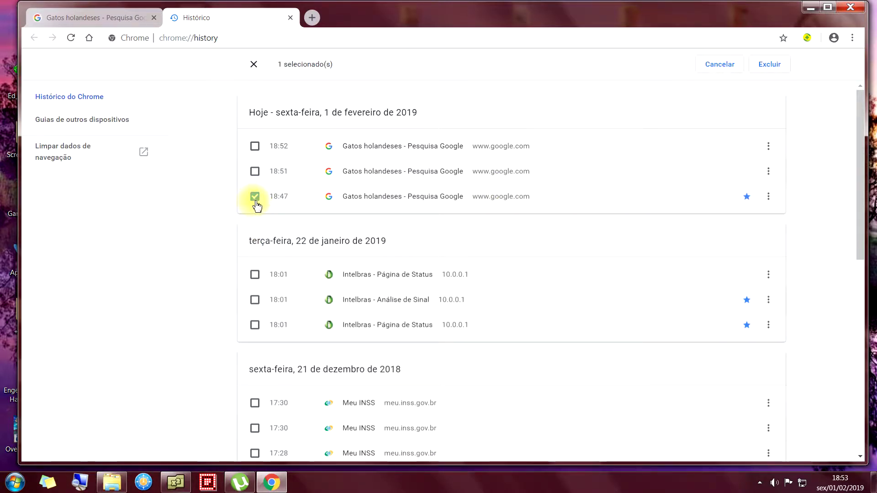
pyautogui.click(769, 199)
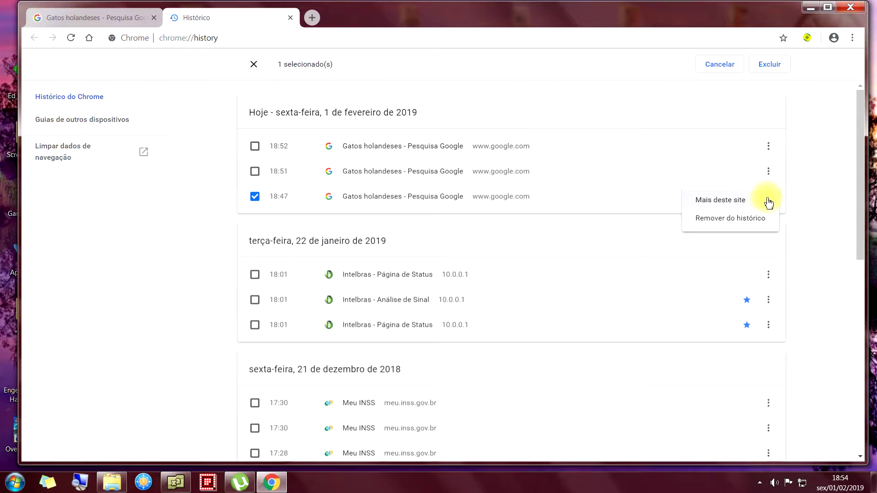
pyautogui.click(732, 219)
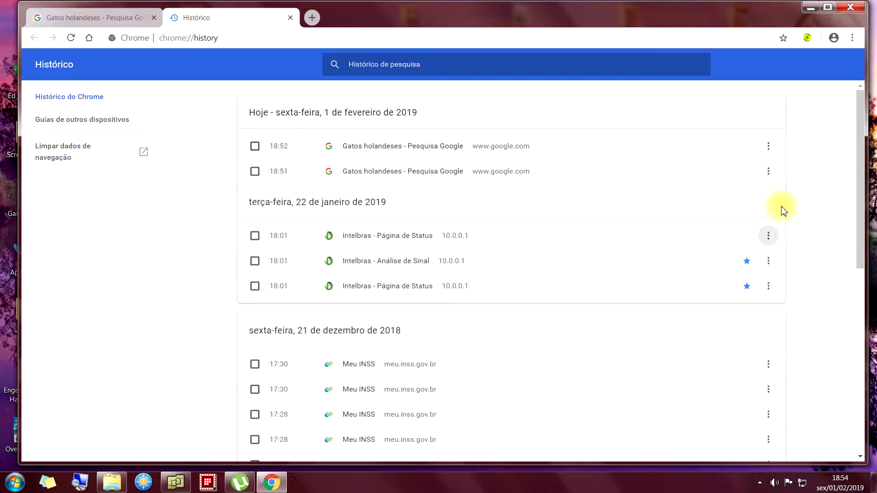
# Delete today's 18:51 and 18:52 Gatos holandeses entries together from the history and close the history page.
pyautogui.click(255, 172)
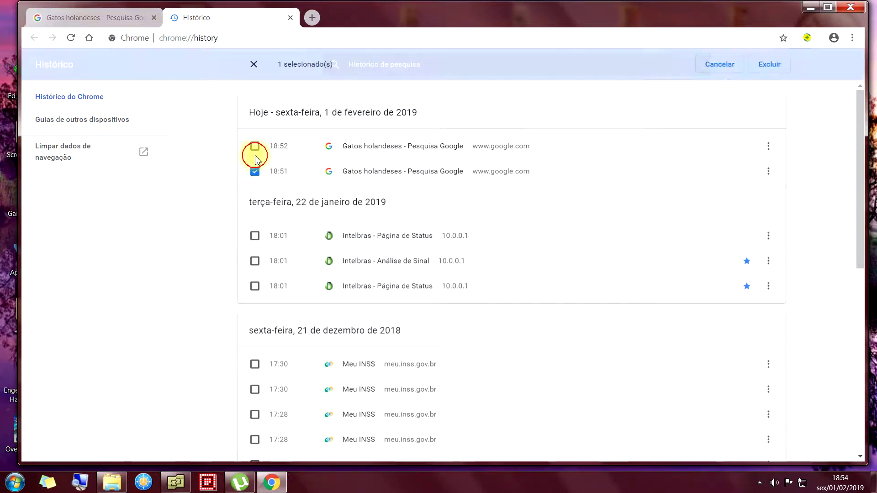
pyautogui.click(255, 146)
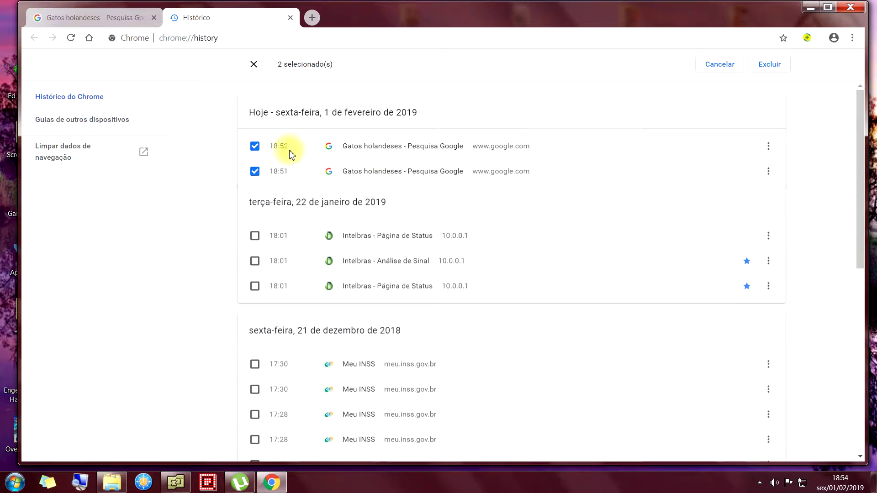
pyautogui.click(770, 147)
pyautogui.click(639, 173)
pyautogui.press('Delete')
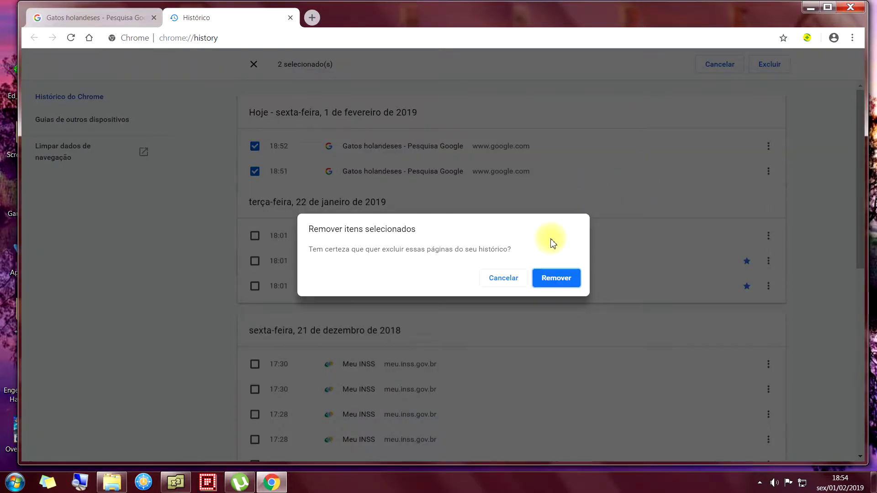
pyautogui.click(556, 284)
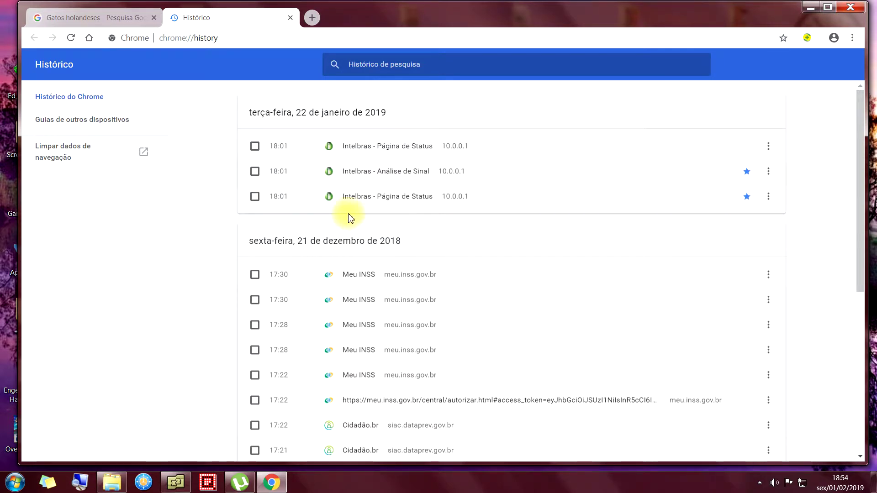
pyautogui.click(291, 20)
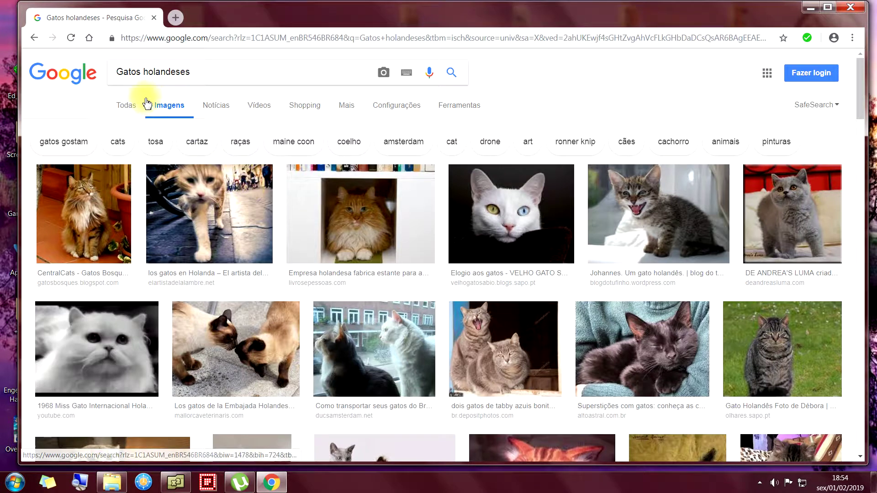
# Search images for carros antigos and open the preview of the Araçatiba car exhibition photo.
pyautogui.click(206, 71)
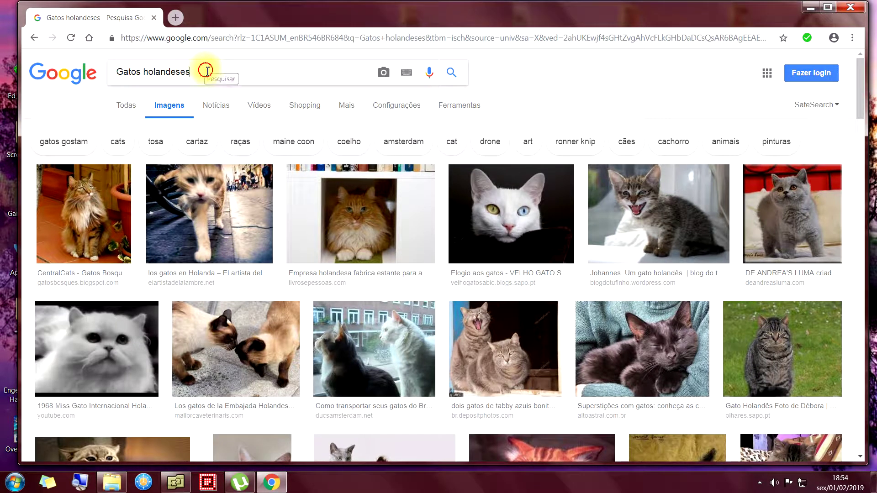
pyautogui.moveTo(206, 71); pyautogui.dragTo(111, 78)
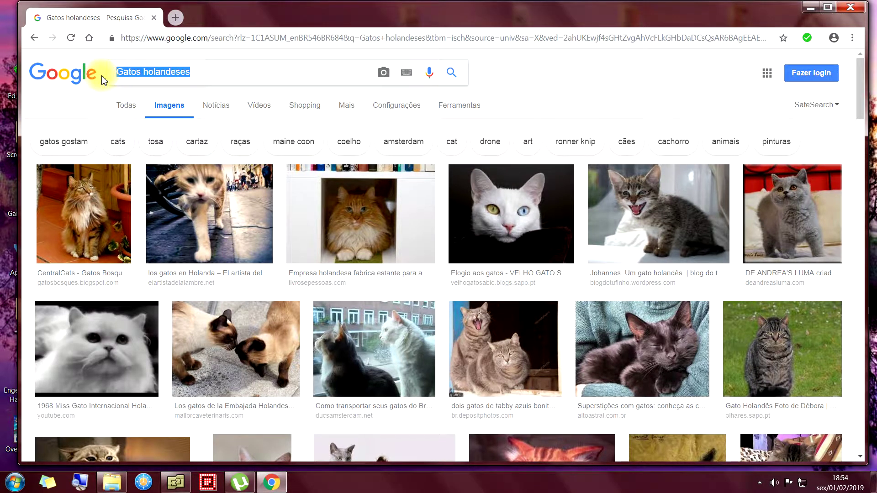
pyautogui.write('carros ant')
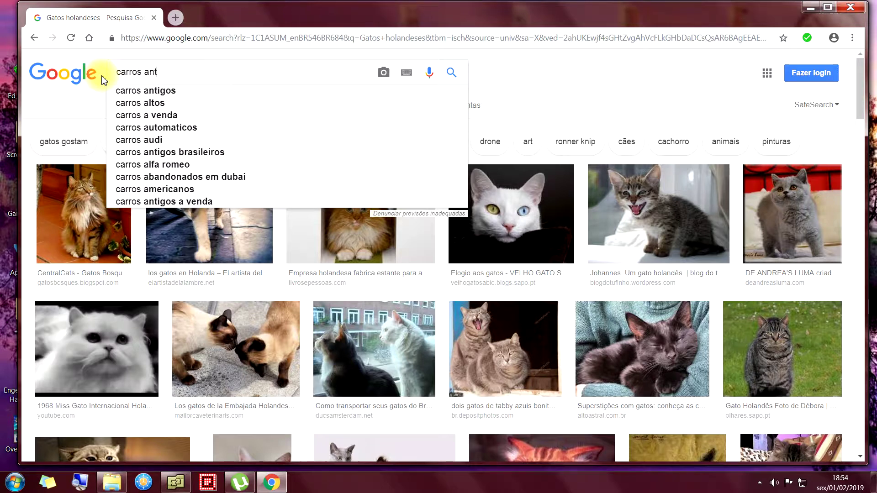
pyautogui.write('igh')
pyautogui.press('BackSpace')
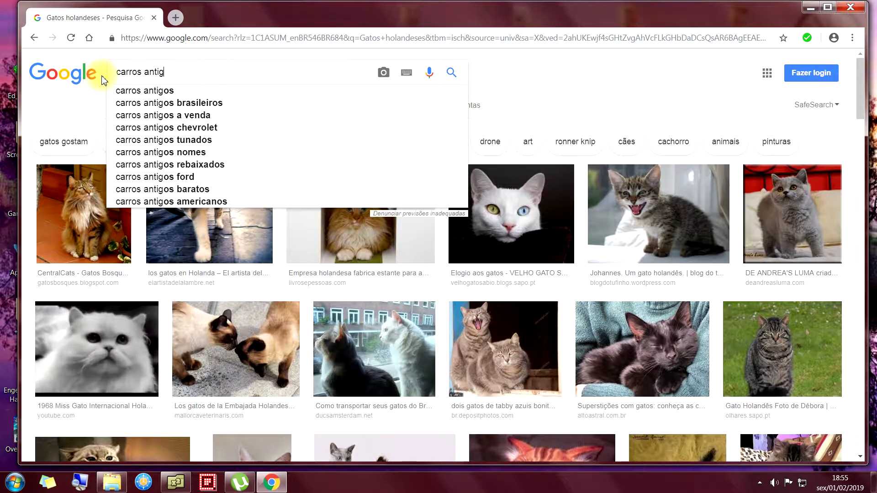
pyautogui.write('os')
pyautogui.press('Return')
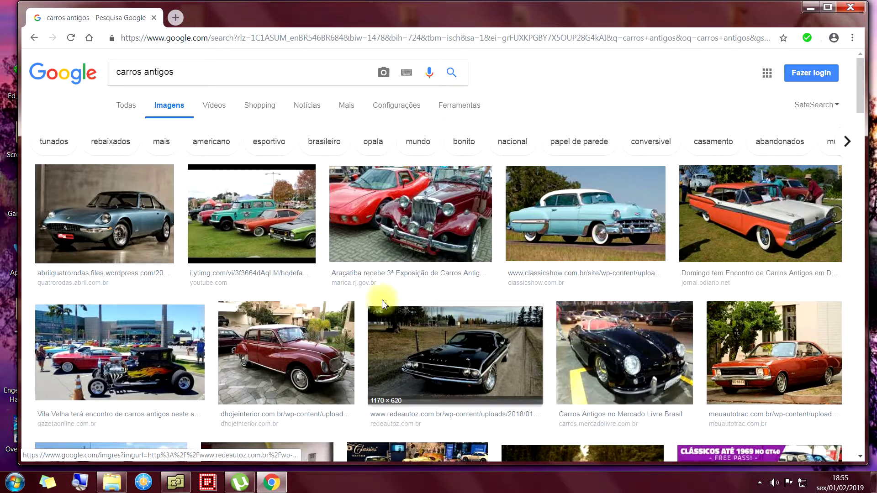
pyautogui.click(430, 204)
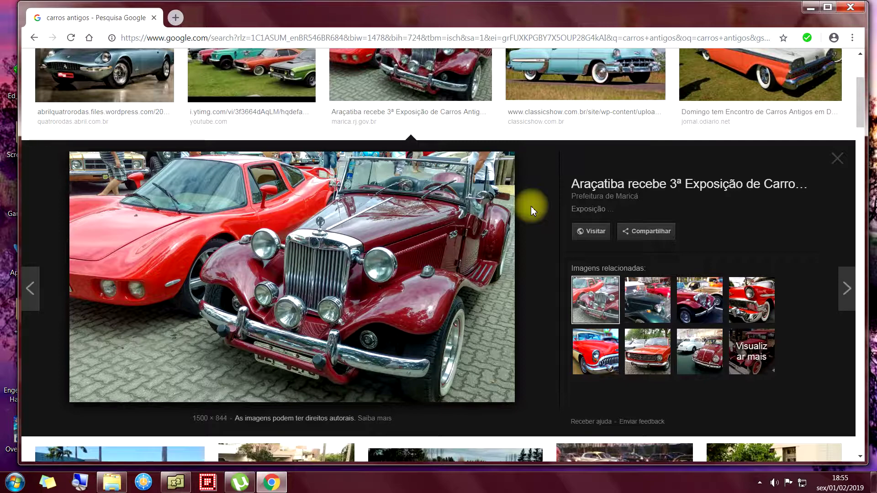
# Open the browsing history, close the original search tab and reopen the search from the second carros antigos entry.
pyautogui.hotkey('ctrl', 'h')
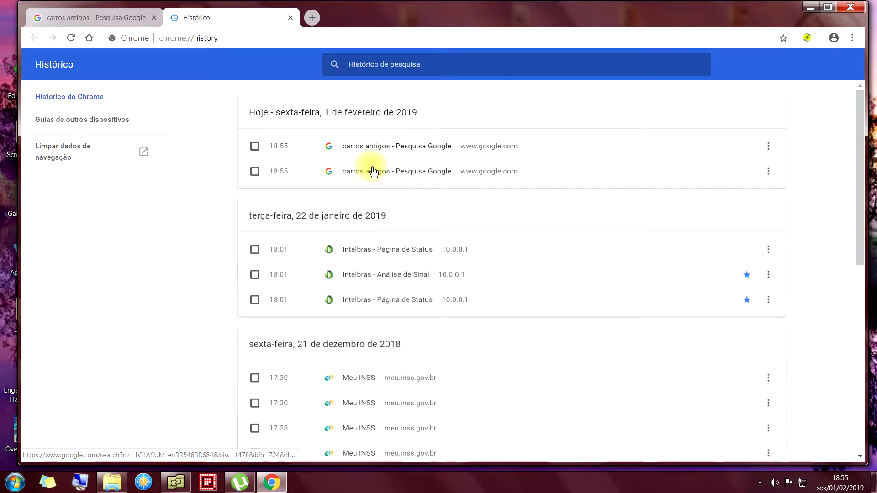
pyautogui.click(255, 172)
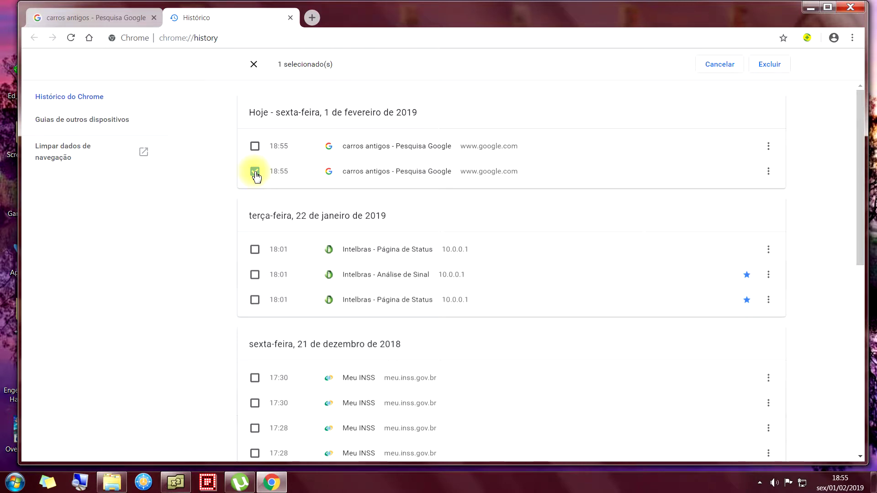
pyautogui.click(255, 171)
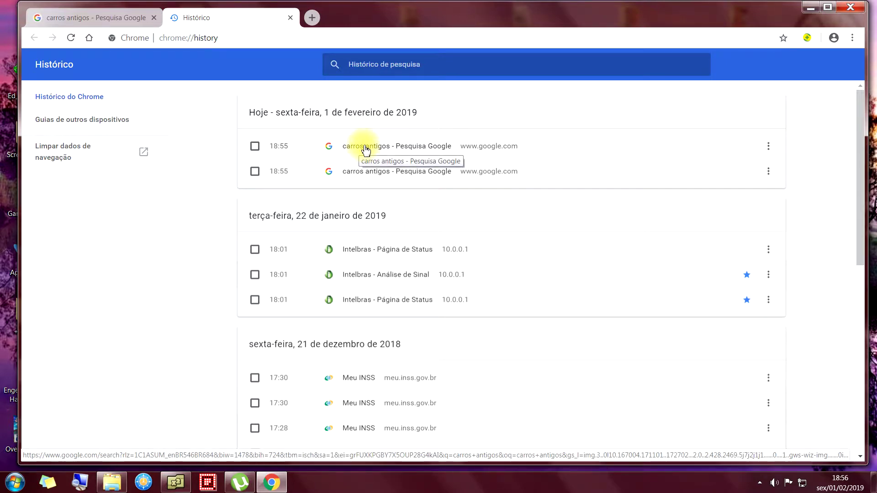
pyautogui.click(104, 18)
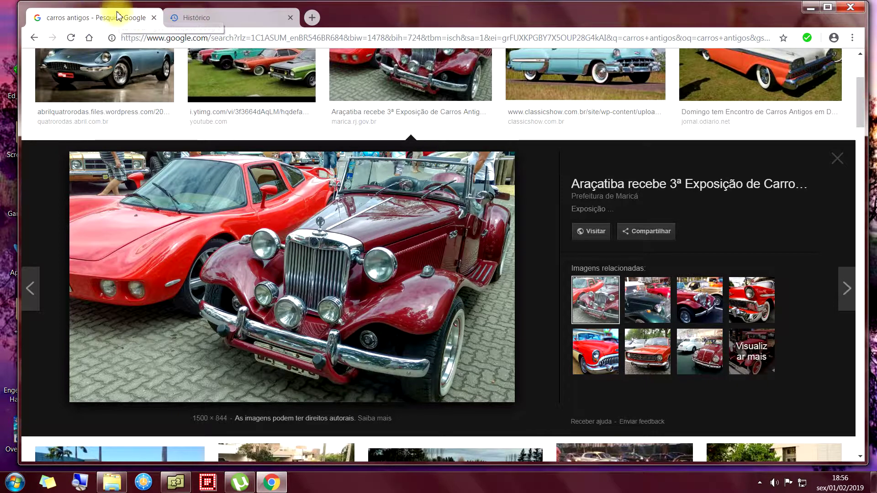
pyautogui.click(154, 18)
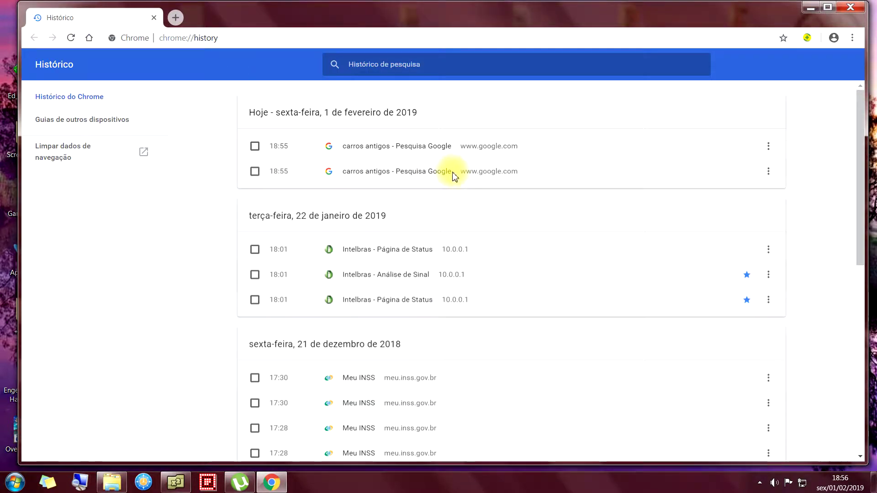
pyautogui.click(366, 172)
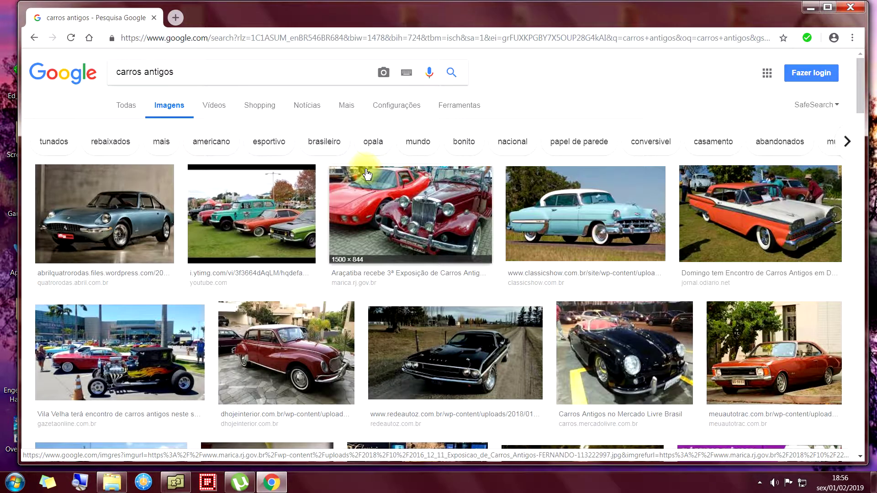
# Reopen the 18:56 carros antigos search from the browsing history and close the duplicate results tab.
pyautogui.hotkey('ctrl', 'h')
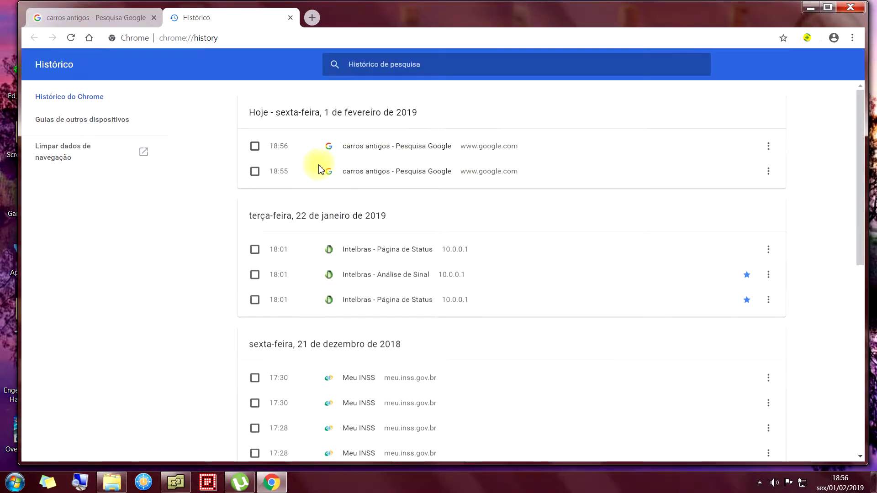
pyautogui.moveTo(281, 150)
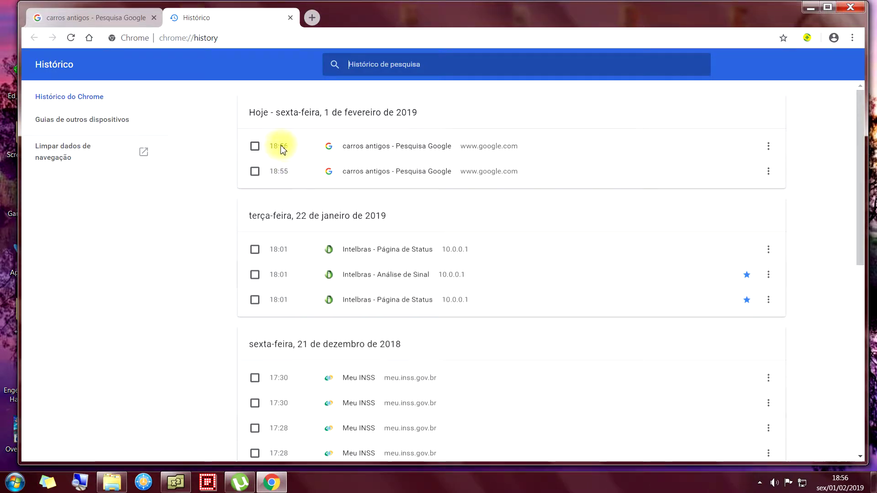
pyautogui.click(365, 147)
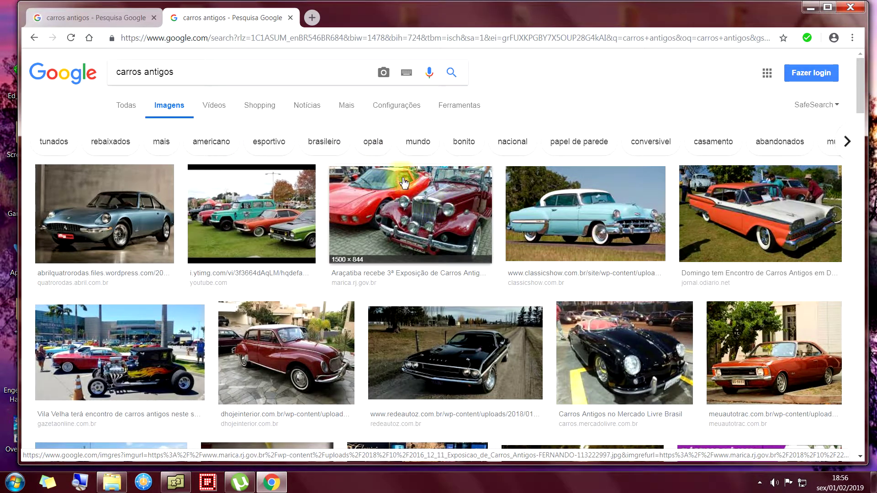
pyautogui.click(134, 19)
pyautogui.click(154, 18)
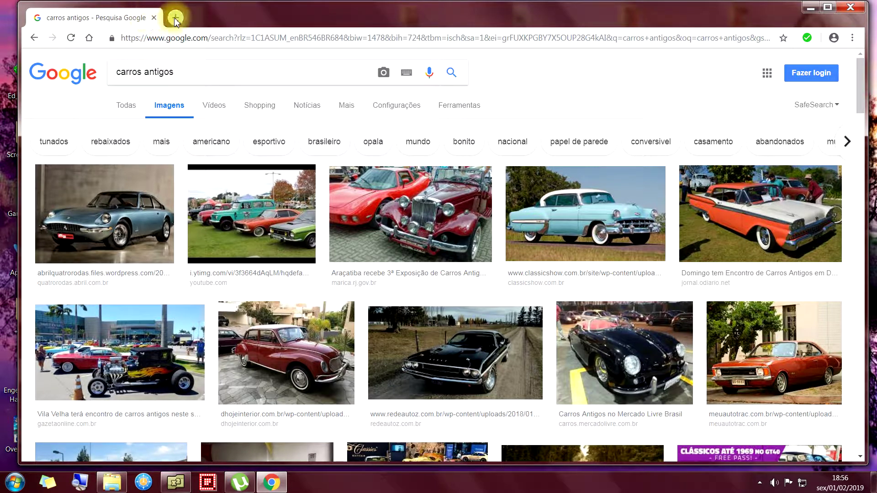
# Show the browsing history again and open the page of today's second carros antigos entry.
pyautogui.hotkey('ctrl', 'h')
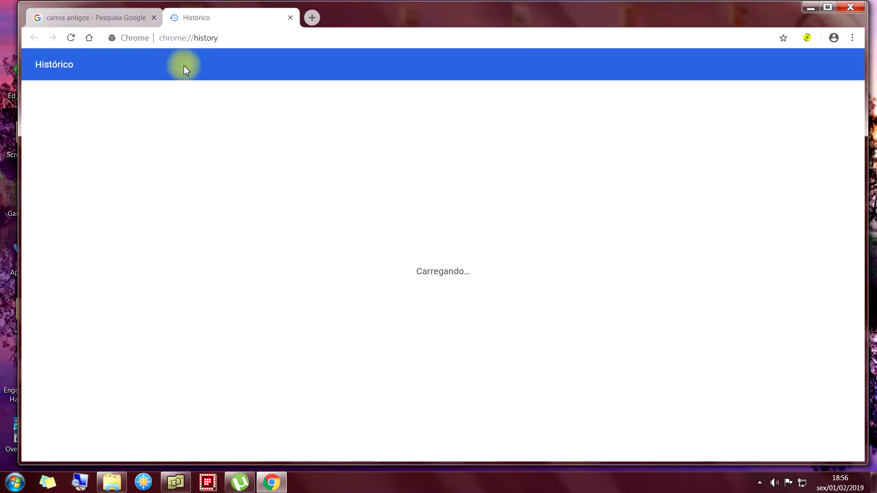
pyautogui.click(376, 173)
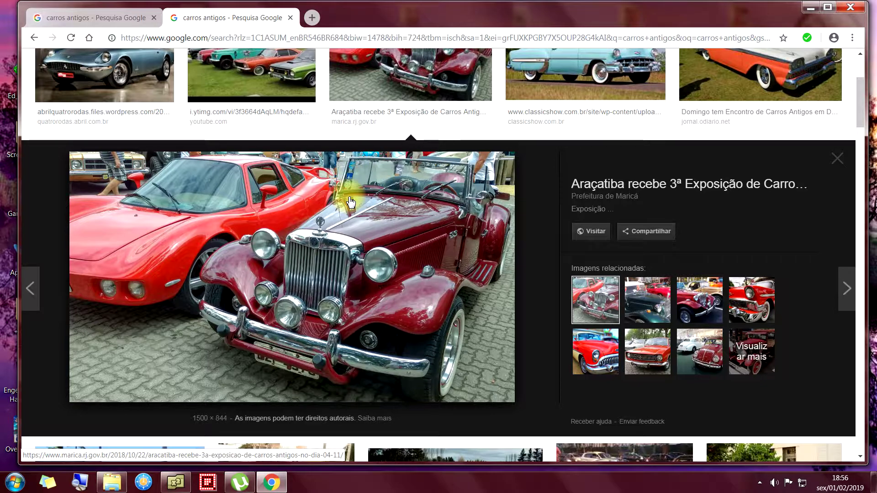
# Open the browsing history in a new tab and remove today's second carros antigos entry.
pyautogui.hotkey('ctrl', 'h')
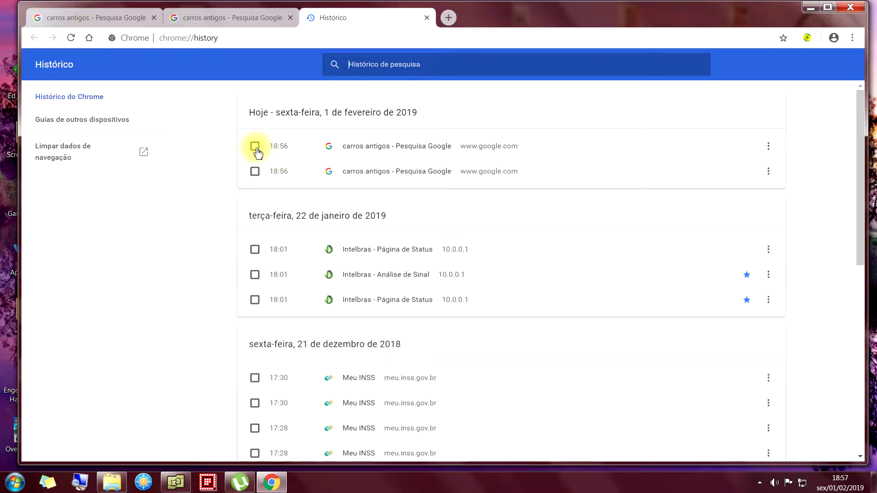
pyautogui.click(255, 172)
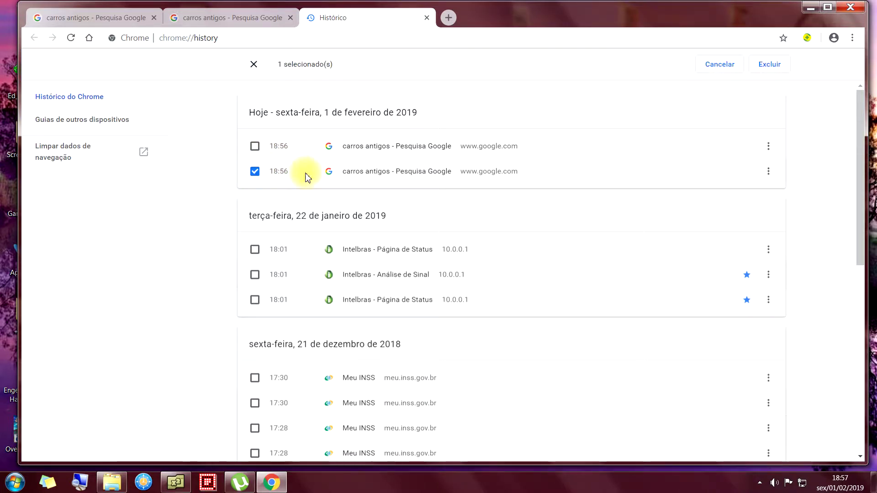
pyautogui.click(769, 172)
pyautogui.click(725, 196)
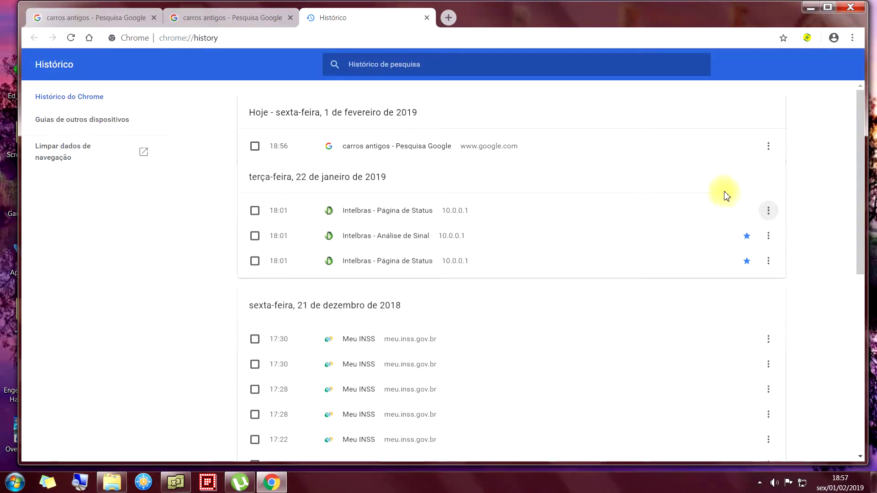
# Delete today's remaining carros antigos entry from the browsing history and close the history tab.
pyautogui.click(254, 149)
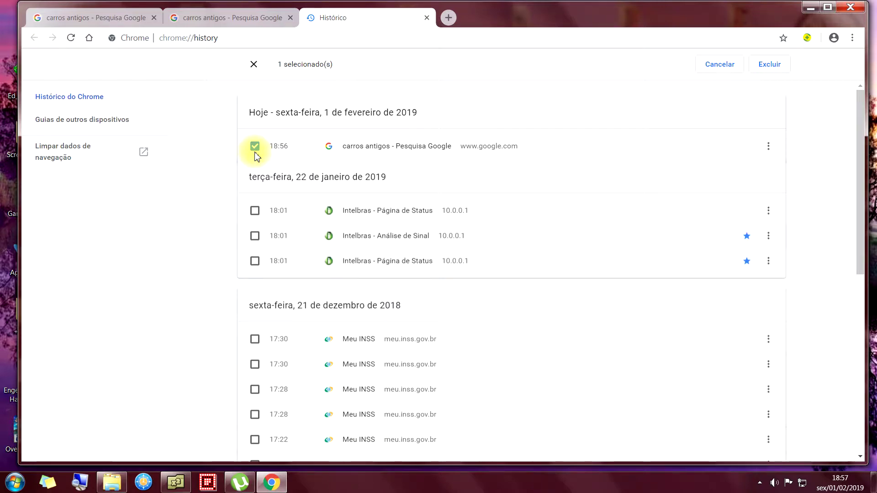
pyautogui.press('Delete')
pyautogui.click(564, 277)
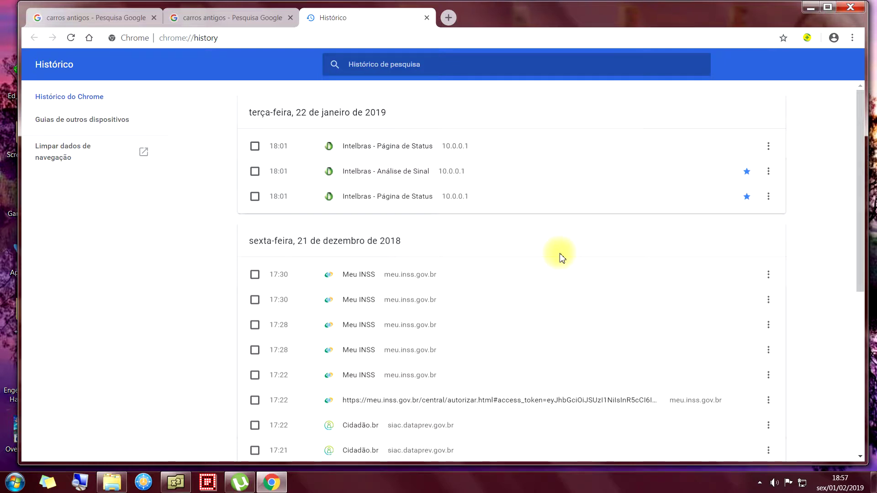
pyautogui.click(426, 19)
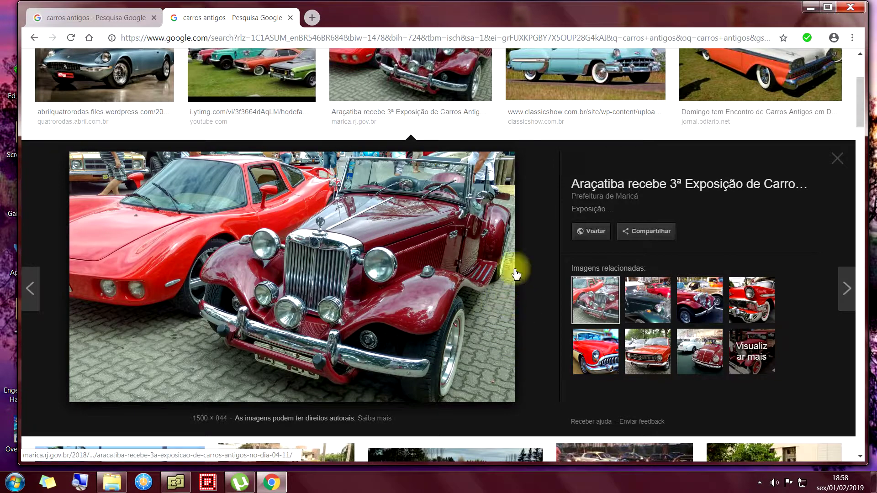
# Bookmark the carros antigos image page in Barra de favoritos under the name "carros antigos - Consulta janeiro".
pyautogui.click(784, 37)
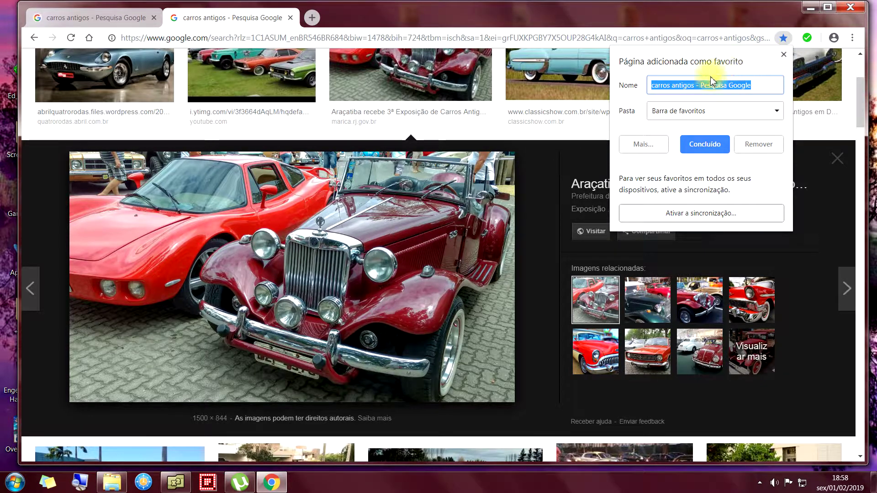
pyautogui.click(761, 86)
pyautogui.moveTo(761, 85); pyautogui.dragTo(702, 90)
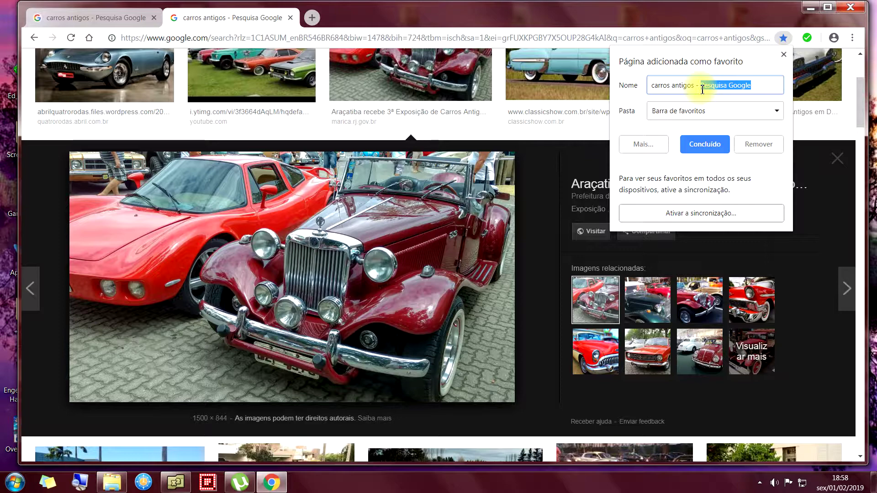
pyautogui.write('p')
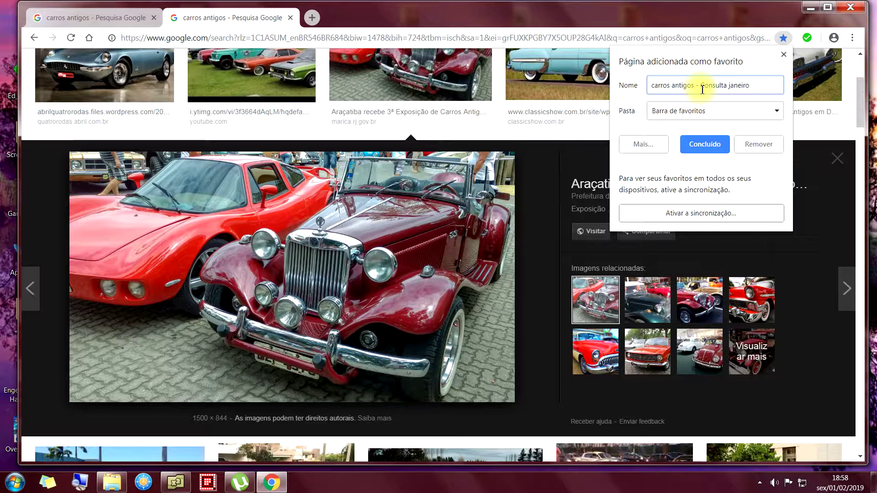
pyautogui.click(707, 144)
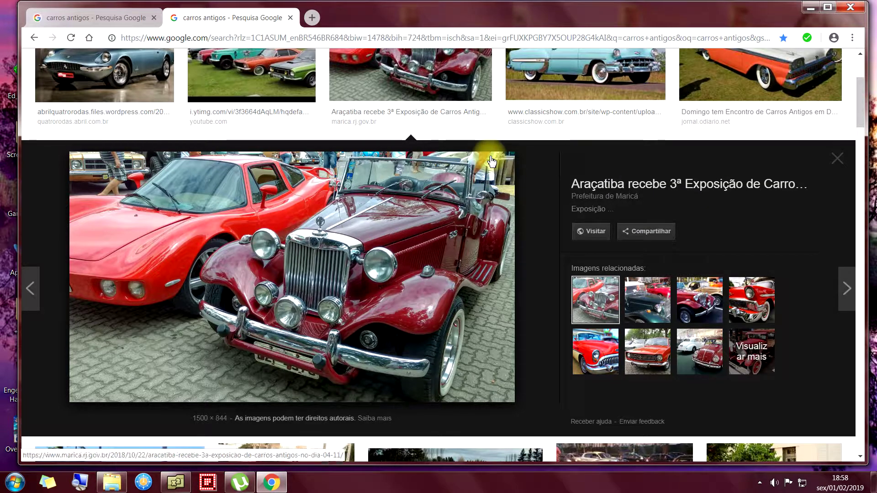
# Close both carros antigos tabs, leaving a new tab, and open the bookmark manager in it.
pyautogui.click(125, 18)
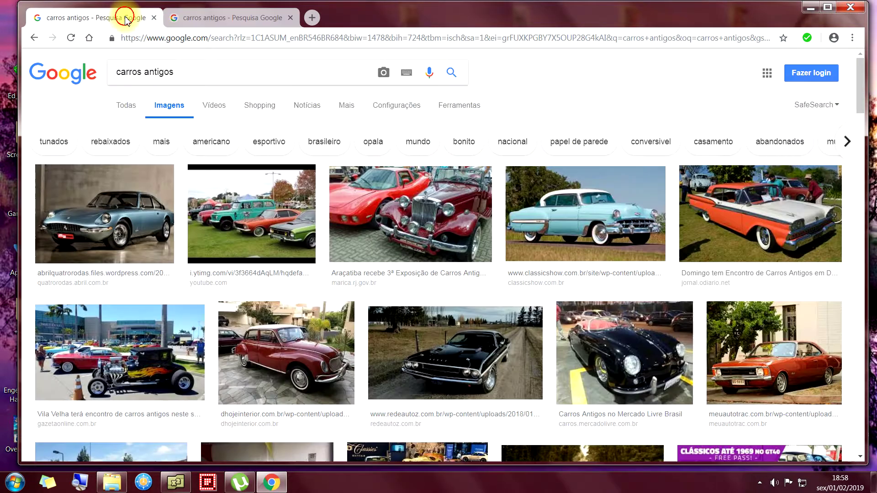
pyautogui.click(154, 18)
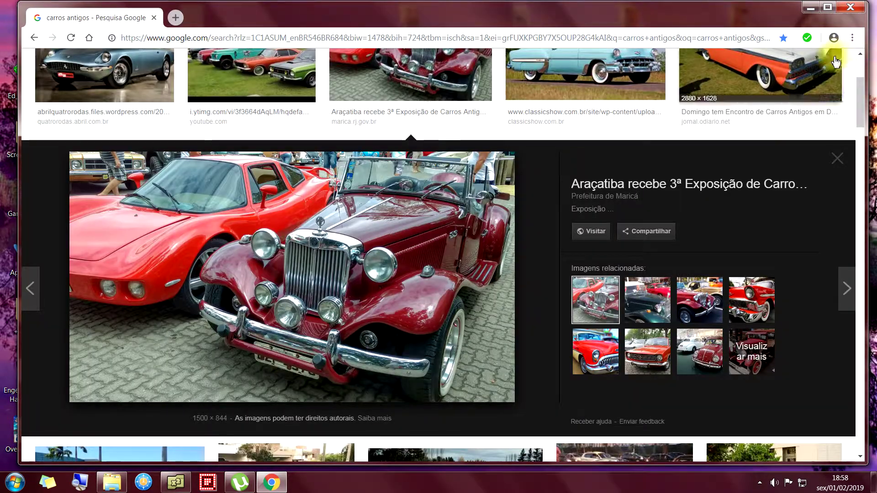
pyautogui.click(175, 18)
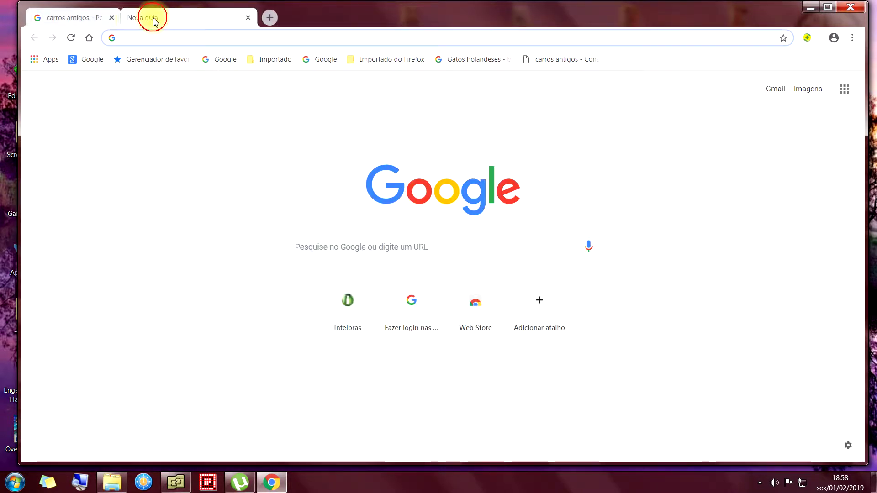
pyautogui.click(856, 39)
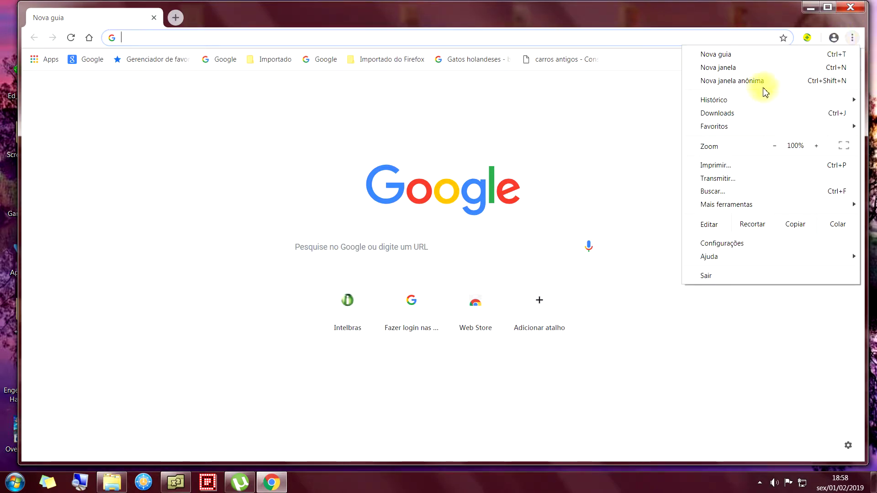
pyautogui.moveTo(730, 128)
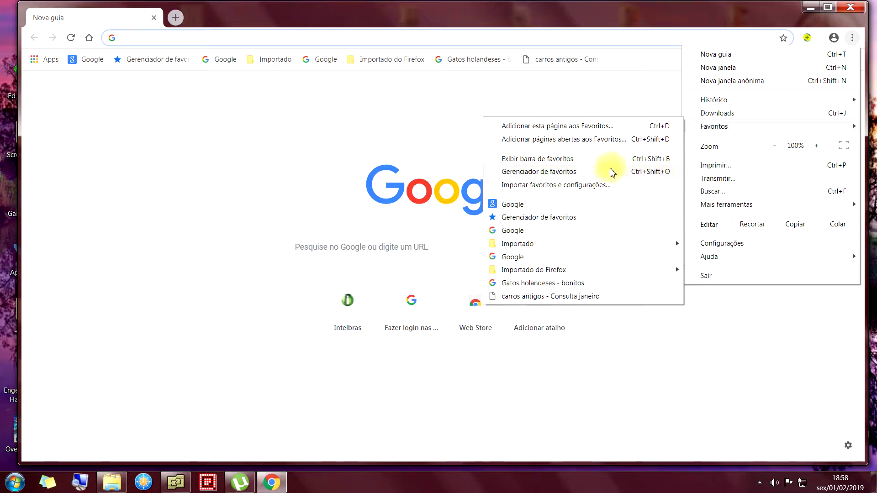
pyautogui.click(565, 173)
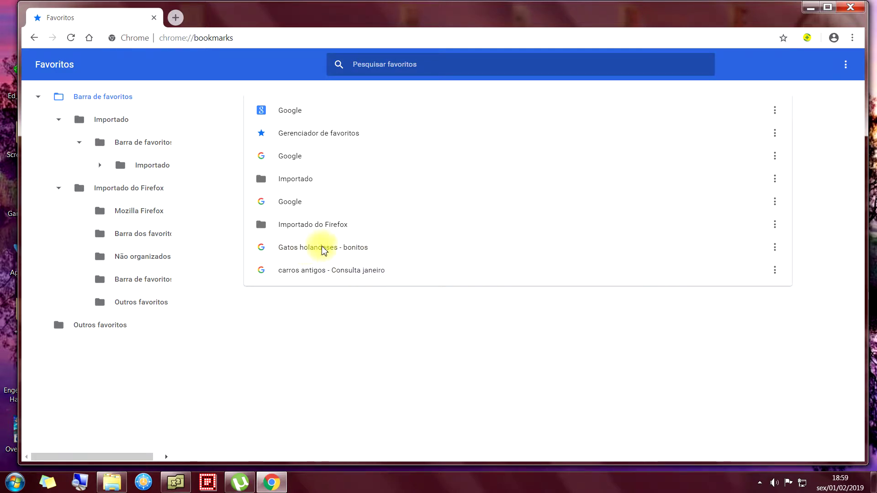
# Delete the "Gatos holandeses - bonitos" bookmark from Barra de favoritos.
pyautogui.click(289, 250)
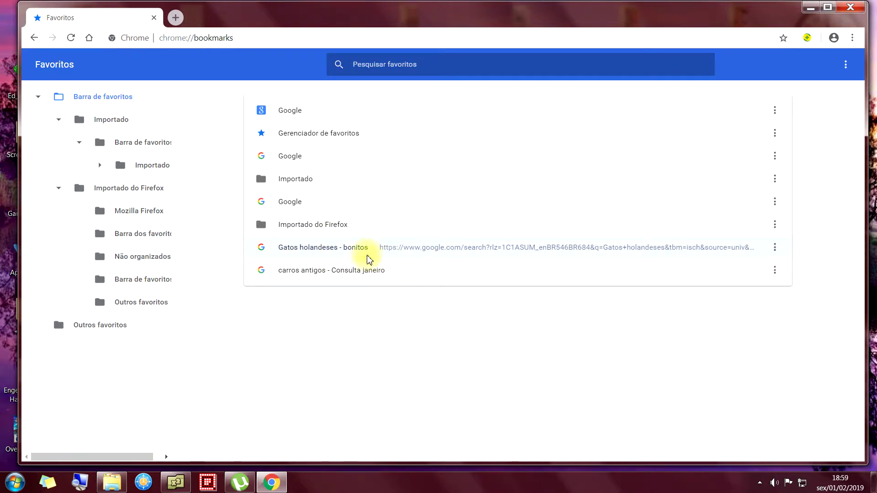
pyautogui.click(776, 248)
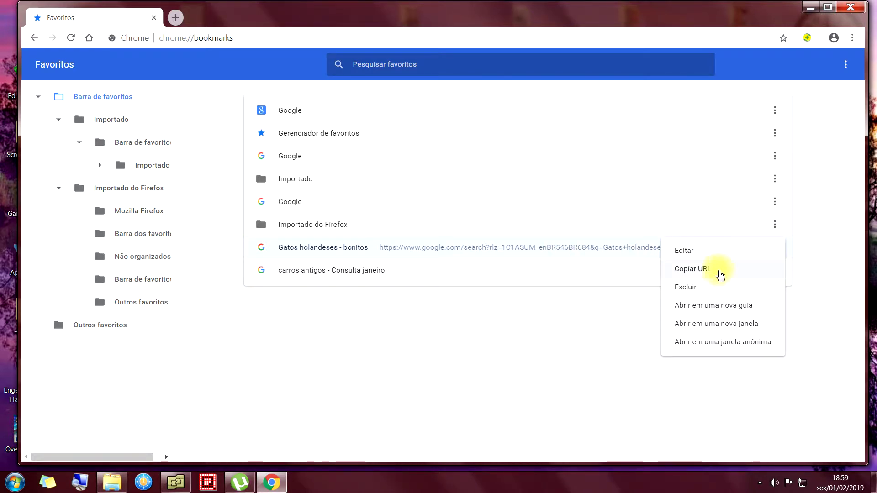
pyautogui.click(690, 288)
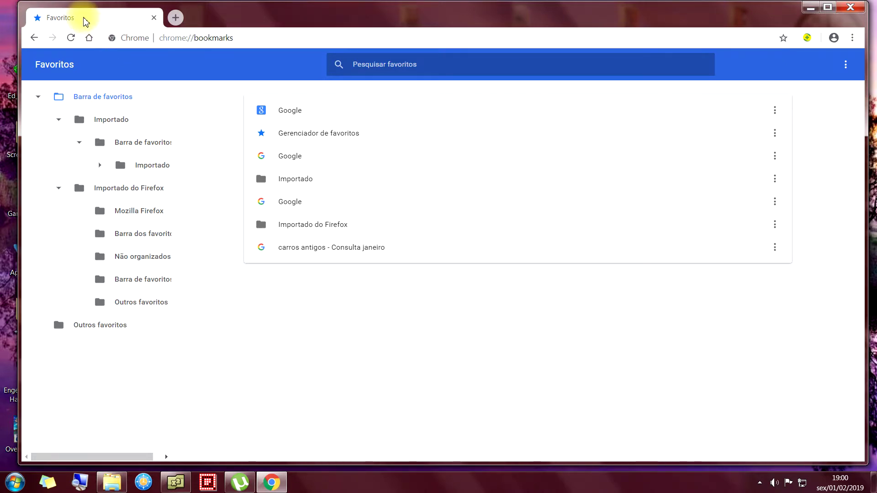
# Visit the page saved as "carros antigos - Consulta janeiro" from the bookmark manager and close its tab.
pyautogui.click(323, 250)
pyautogui.click(322, 250)
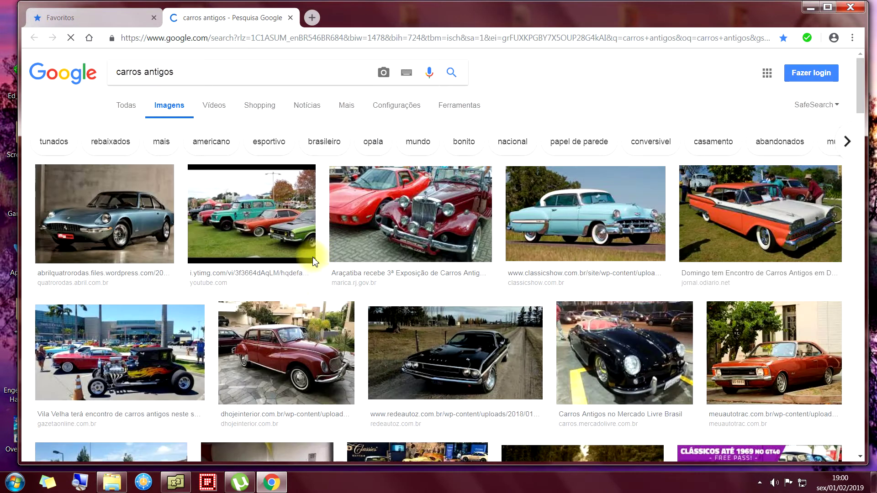
pyautogui.click(331, 254)
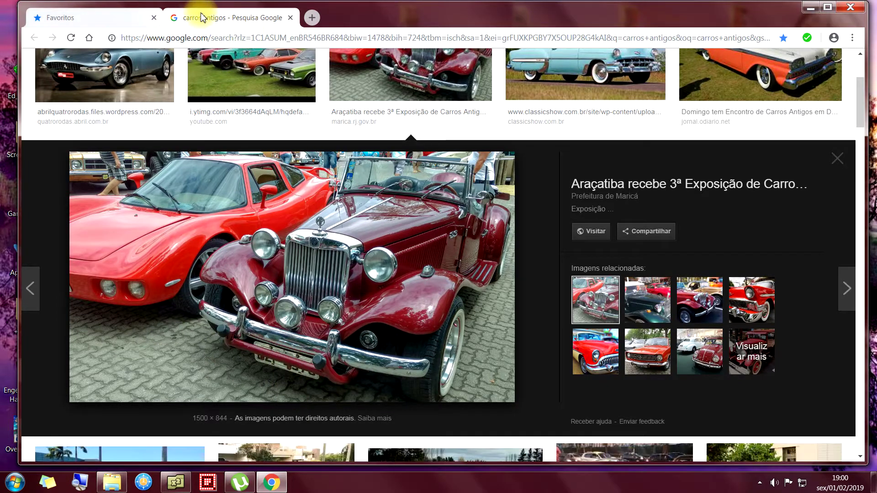
pyautogui.click(291, 18)
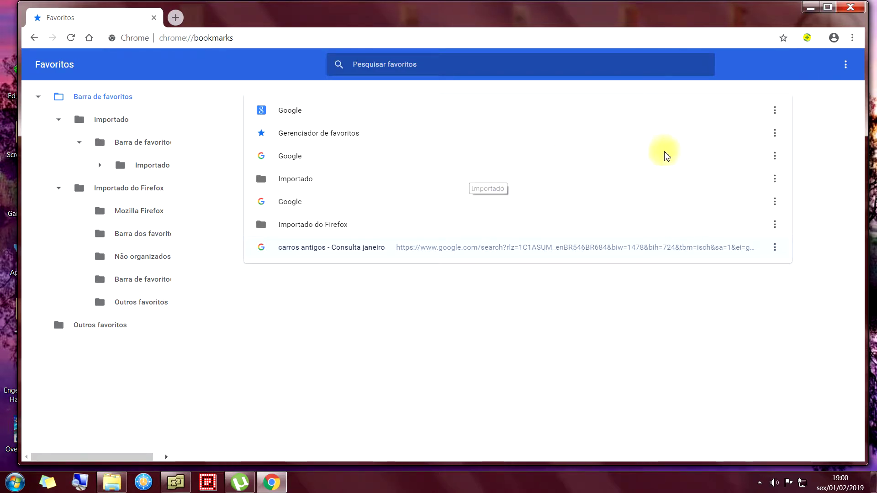
# Check the bookmark manager's shortcut, replace the Favoritos tab with a new tab and reopen the bookmark manager there.
pyautogui.click(852, 38)
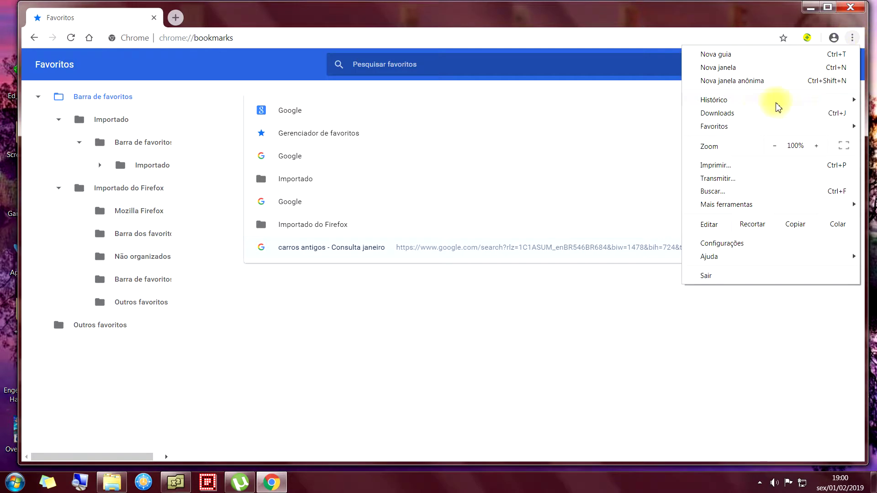
pyautogui.moveTo(728, 129)
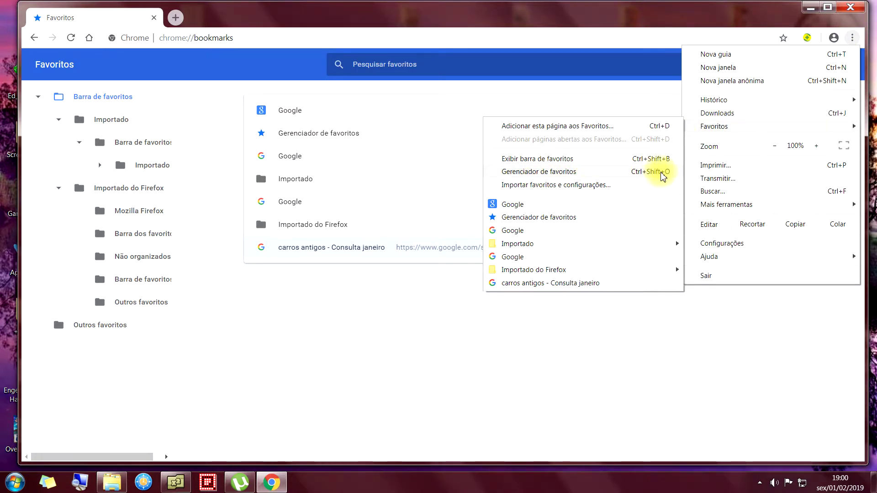
pyautogui.click(571, 390)
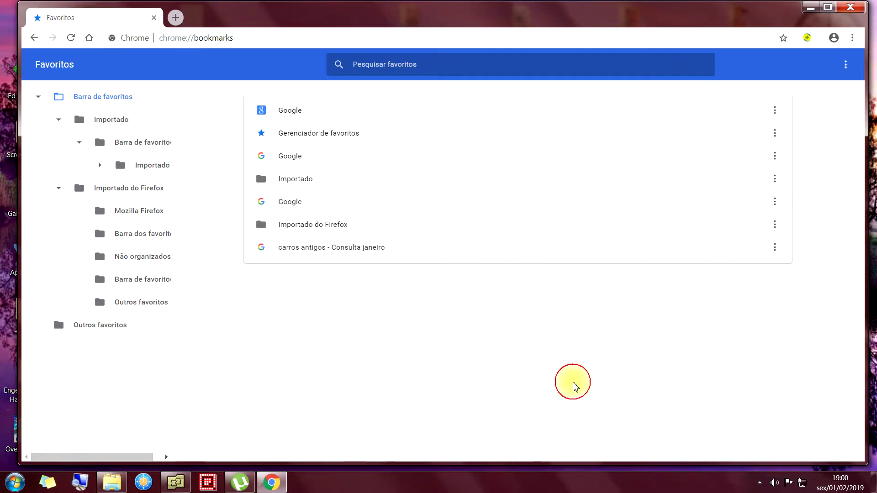
pyautogui.click(175, 19)
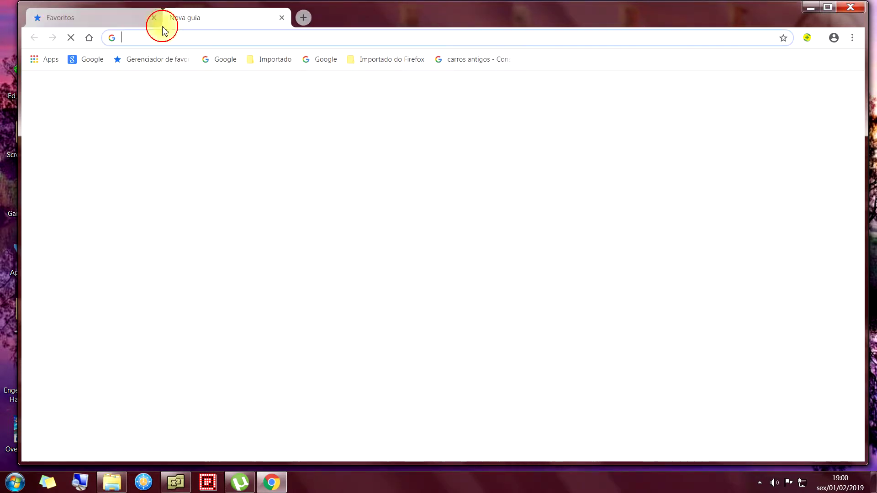
pyautogui.click(154, 18)
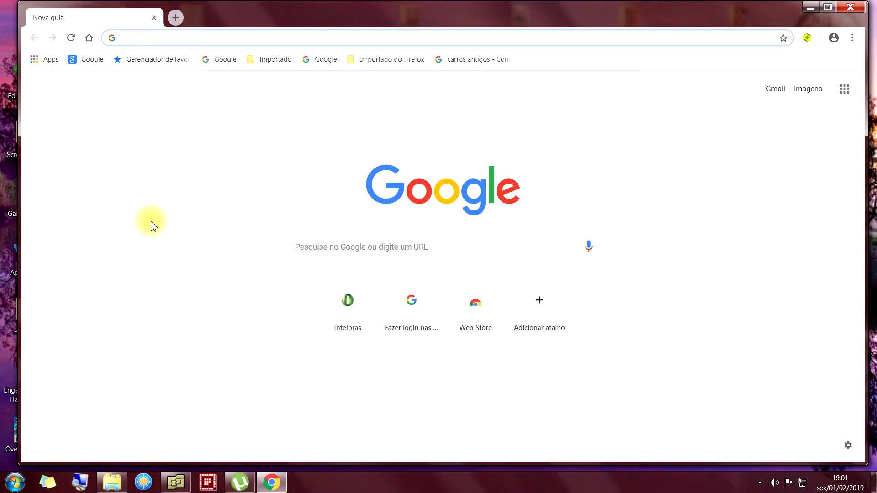
pyautogui.hotkey('ctrl', 'shift', 'o')
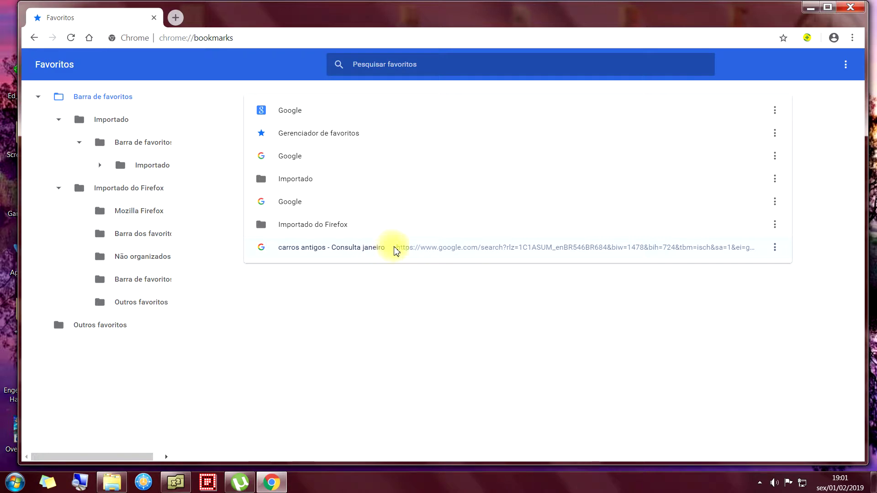
# Delete the "carros antigos - Consulta janeiro" bookmark from Barra de favoritos.
pyautogui.click(776, 249)
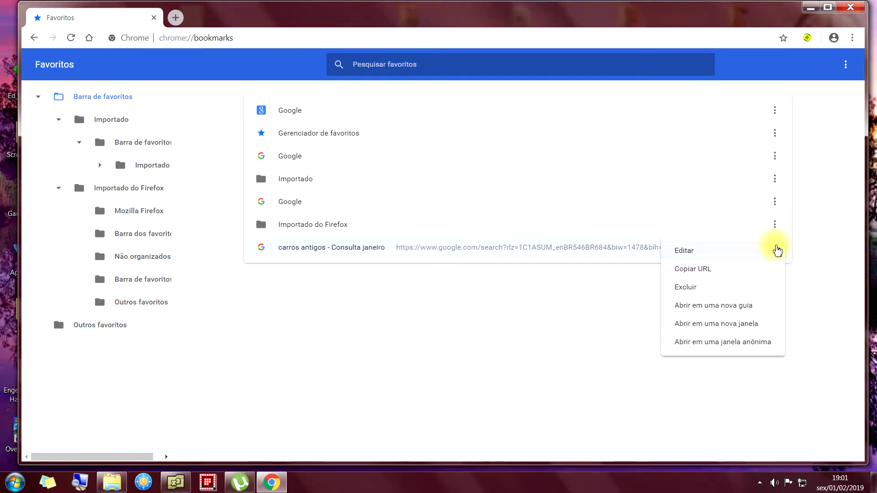
pyautogui.click(613, 288)
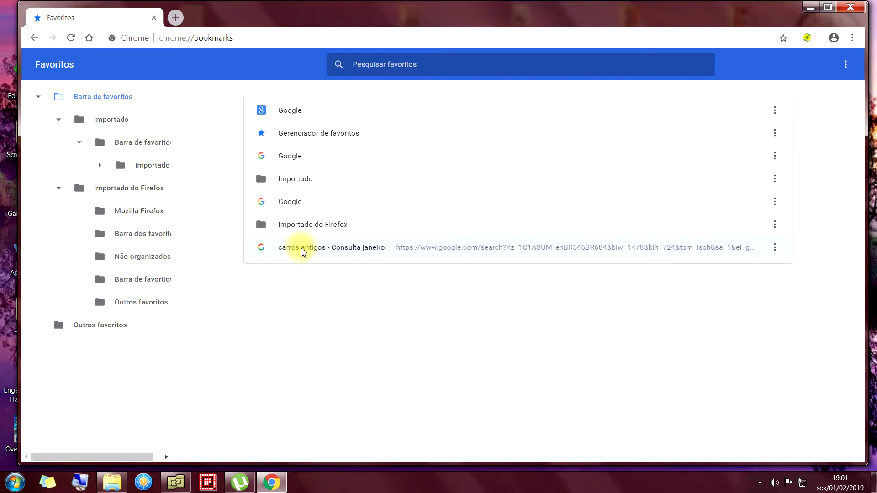
pyautogui.press('Delete')
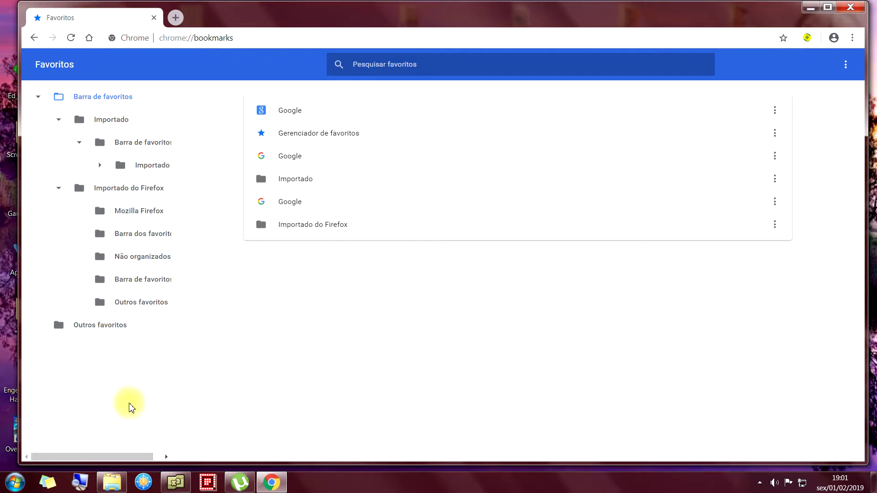
pyautogui.click(166, 458)
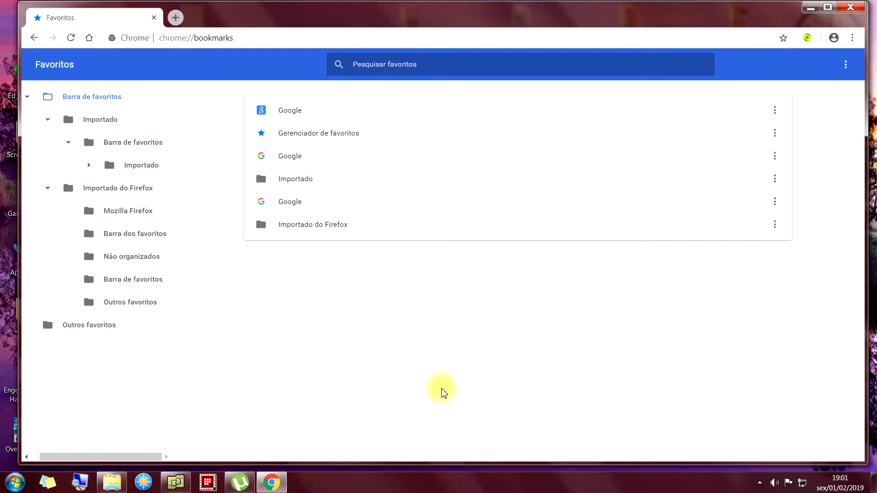
pyautogui.click(396, 366)
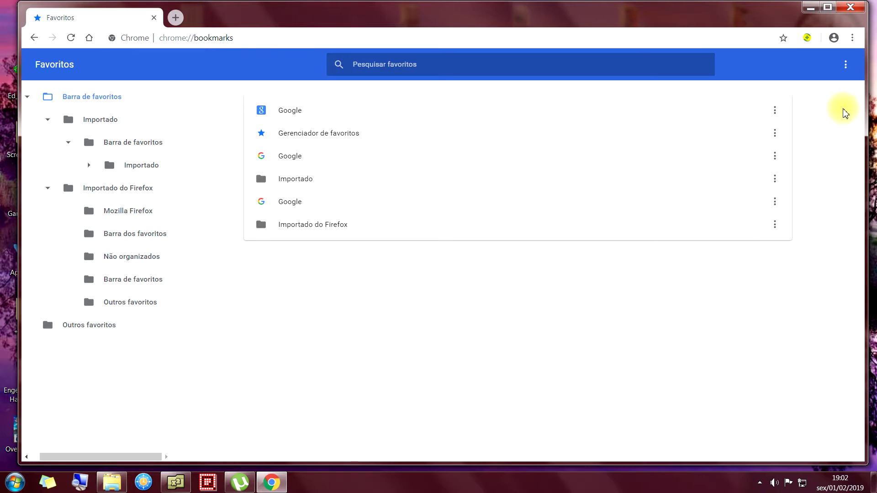
# Open a new incognito window and search Google for "gatos holandeses".
pyautogui.click(853, 38)
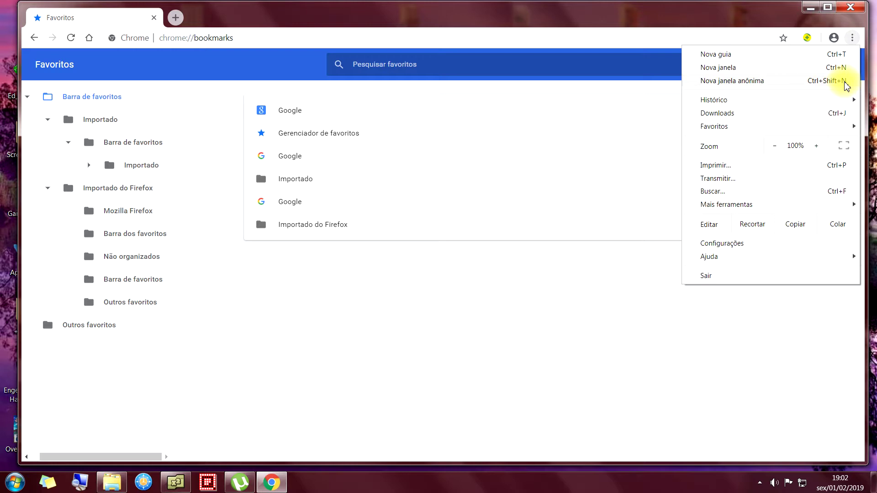
pyautogui.click(808, 82)
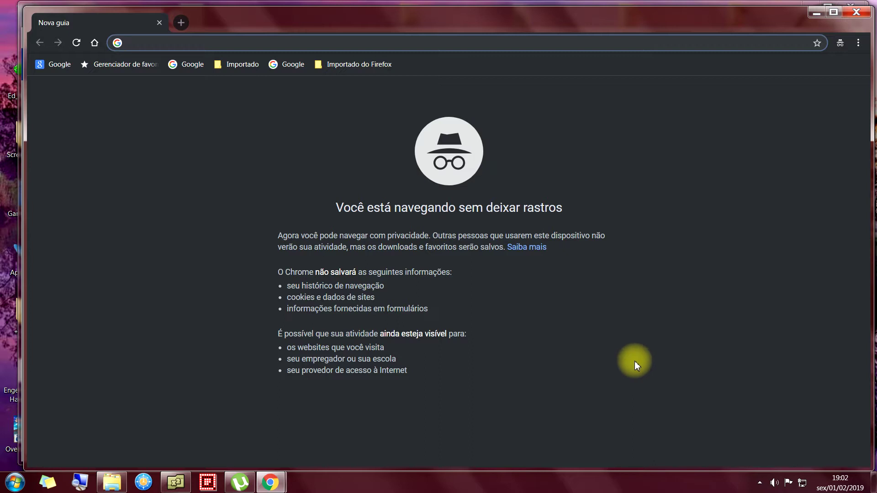
pyautogui.write('gatos')
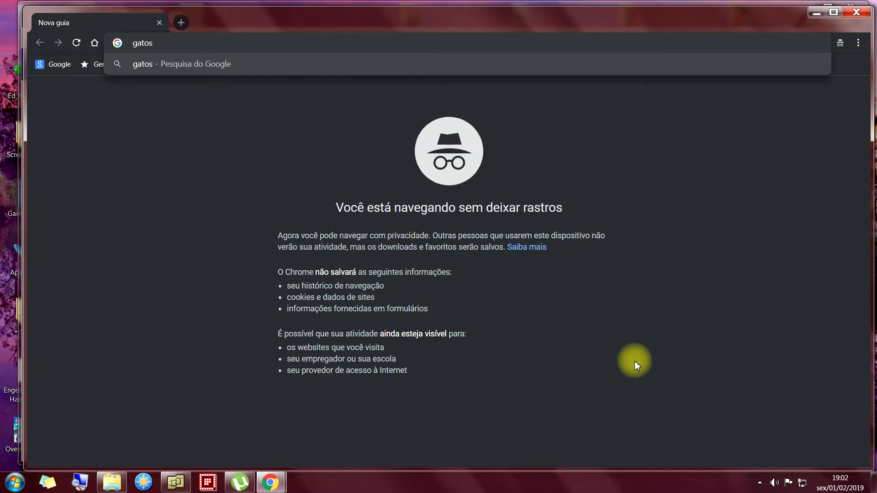
pyautogui.write(' holandeses')
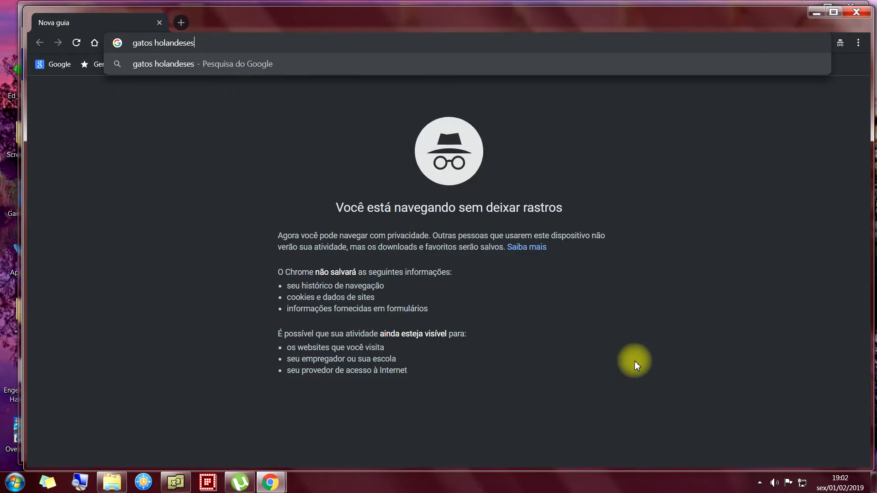
pyautogui.press('Return')
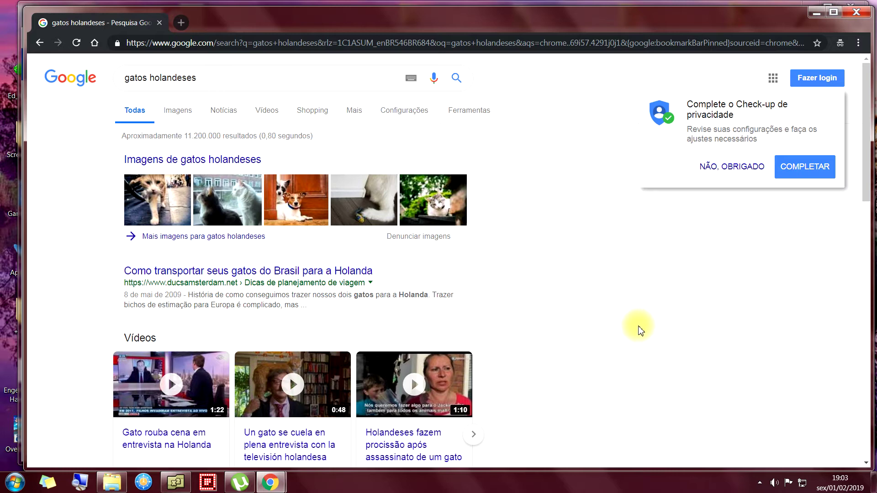
# Check the browsing history for the incognito search, close the Histórico tab and replace the Favoritos tab with a new tab.
pyautogui.hotkey('ctrl', 'h')
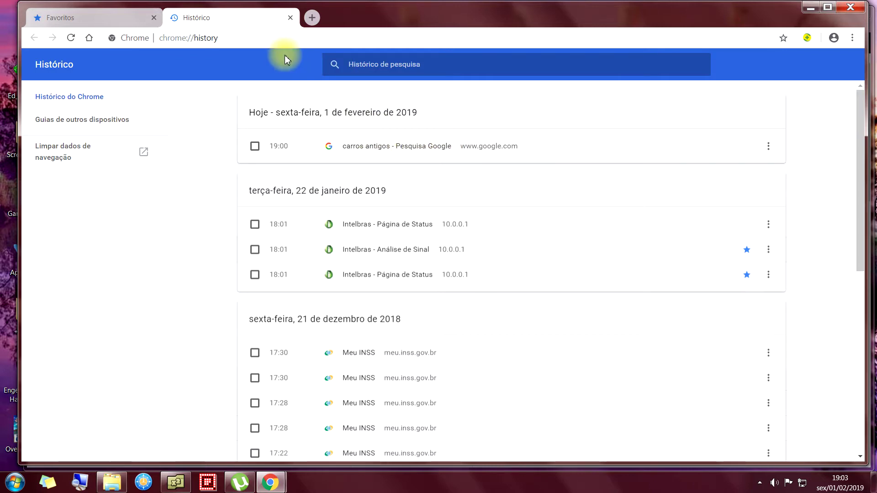
pyautogui.click(291, 18)
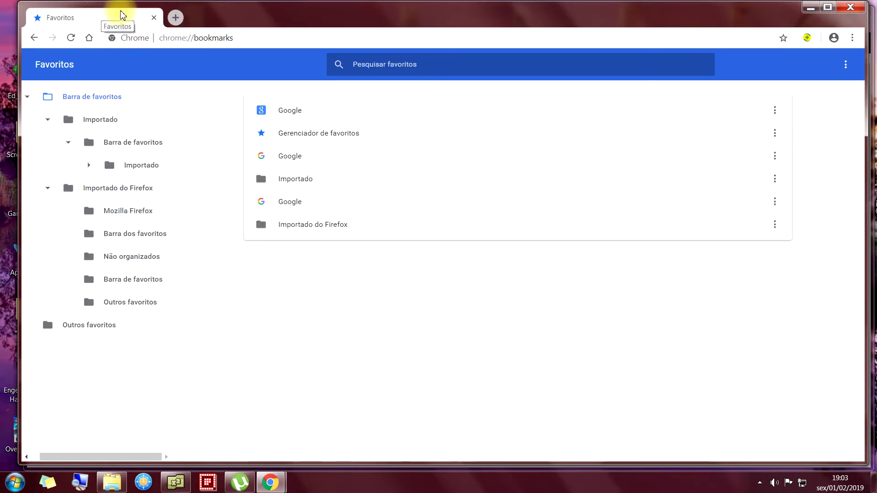
pyautogui.click(175, 18)
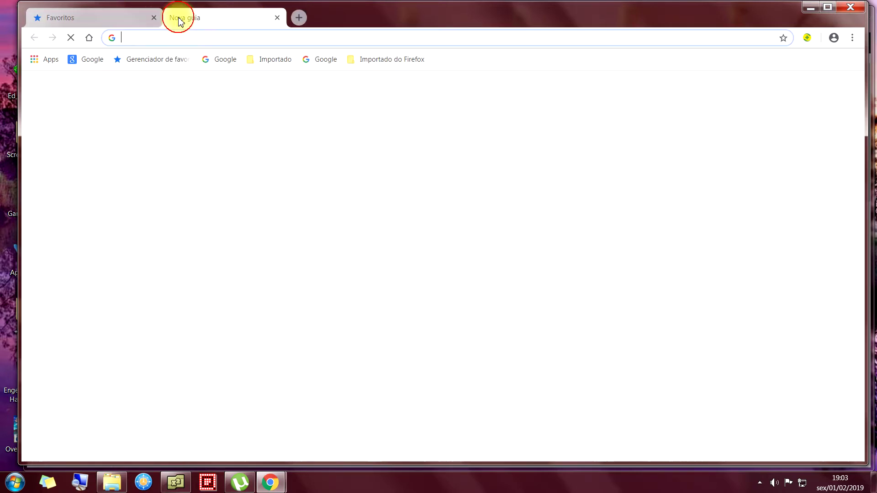
pyautogui.click(154, 18)
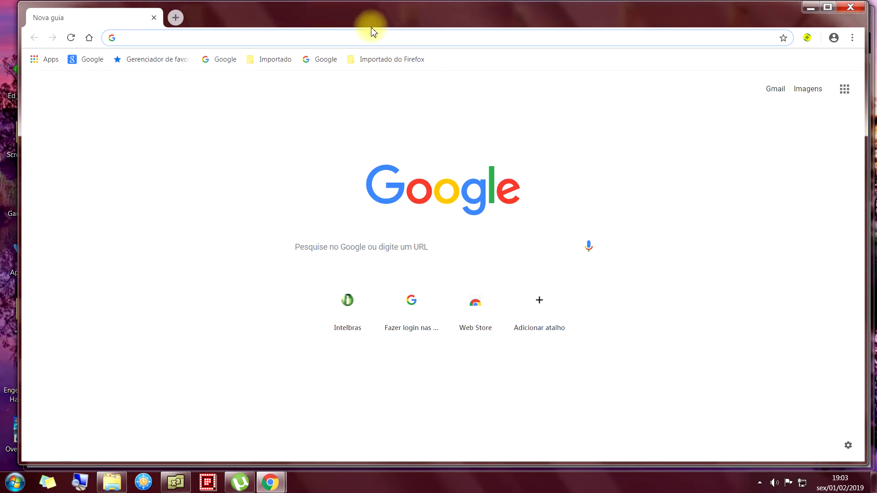
# Open a new incognito window and search Google for "carnaval do rio".
pyautogui.click(853, 37)
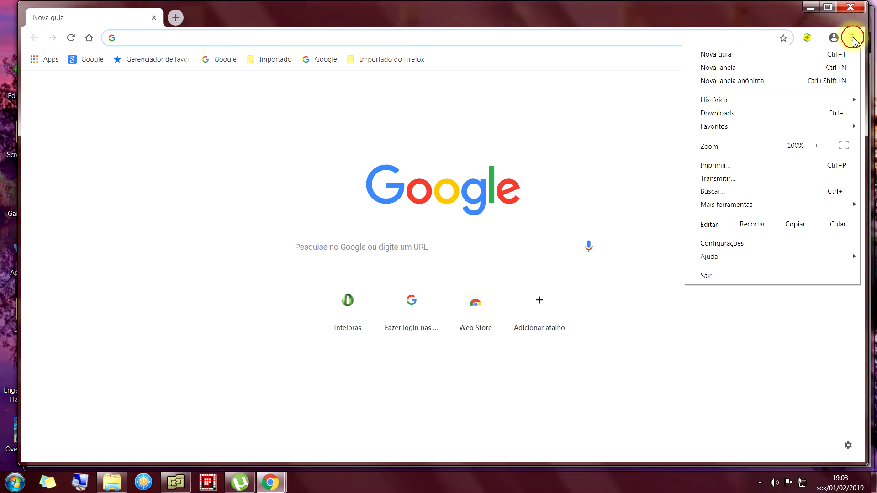
pyautogui.click(763, 82)
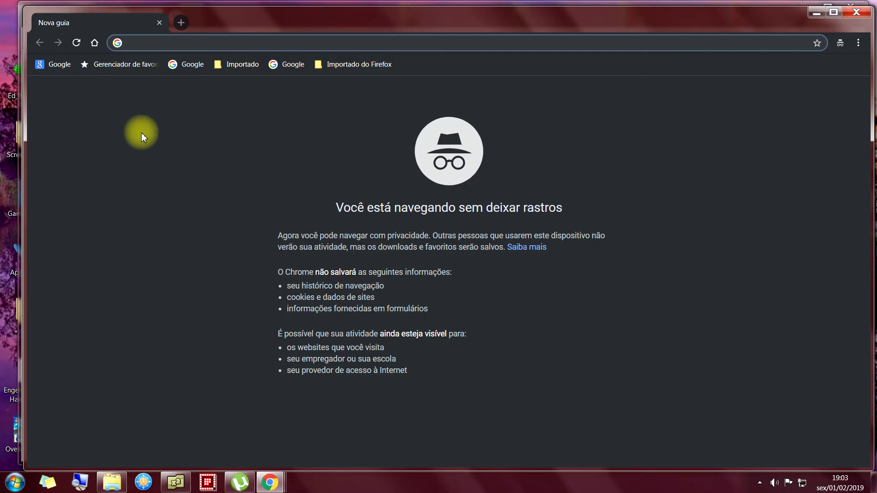
pyautogui.write('carnaval ')
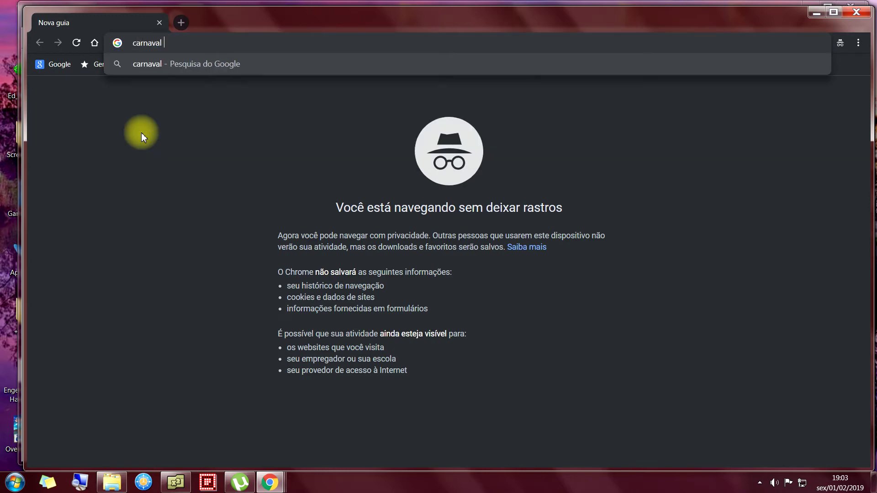
pyautogui.write('do rio')
pyautogui.press('Return')
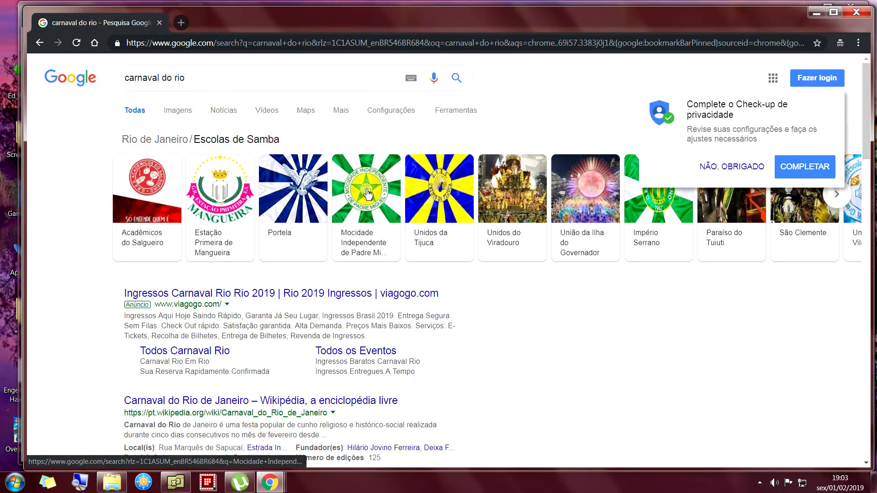
# Open the Mocidade Independente de Padre Miguel entry among the samba schools and check the incognito window's main menu options.
pyautogui.click(368, 194)
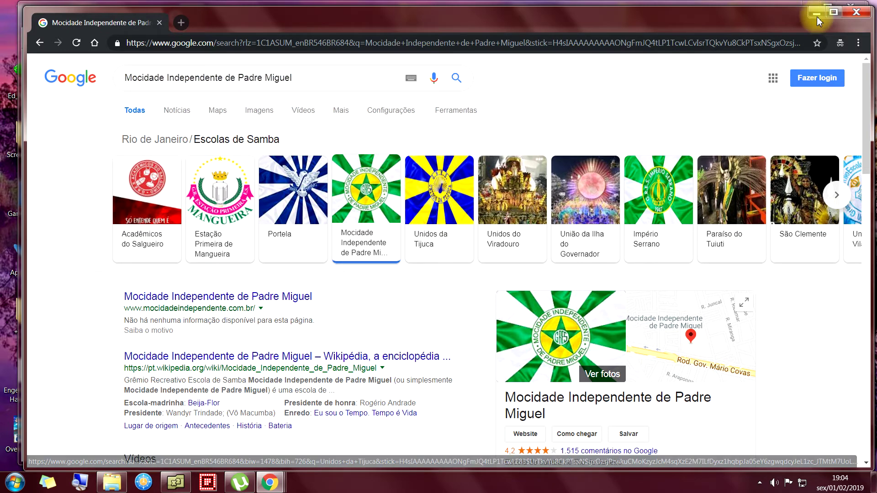
pyautogui.click(859, 43)
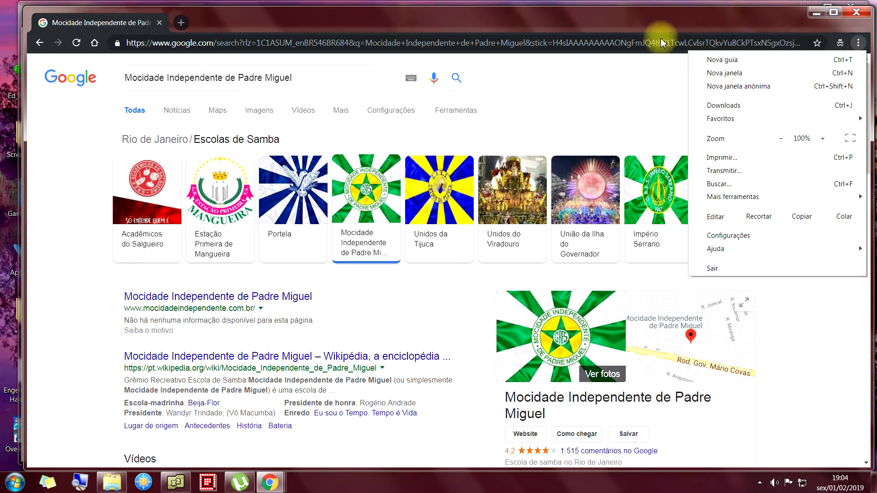
pyautogui.click(644, 15)
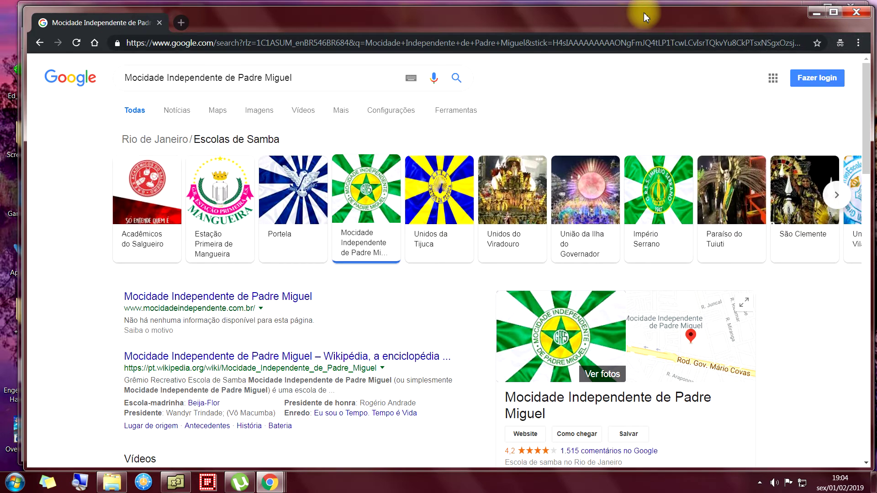
# Visit the official Mocidade Independente de Padre Miguel website from the search results and look through its home page.
pyautogui.click(217, 300)
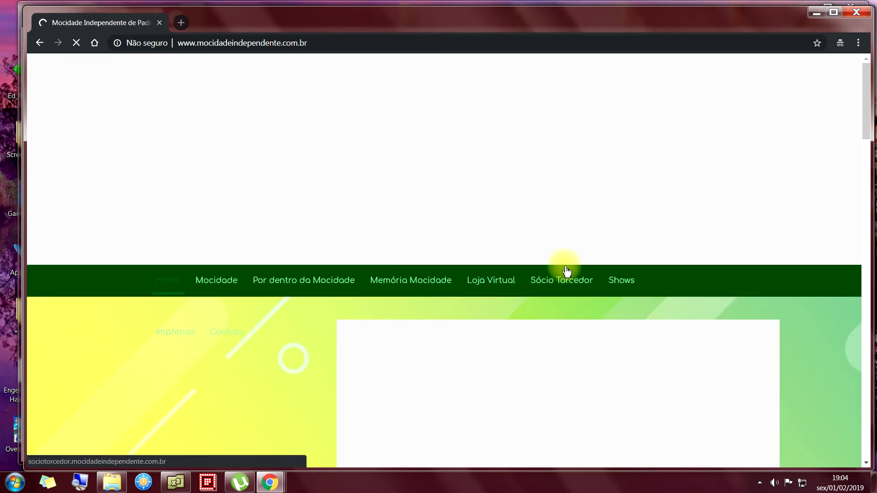
pyautogui.scroll(-3, 566, 271)
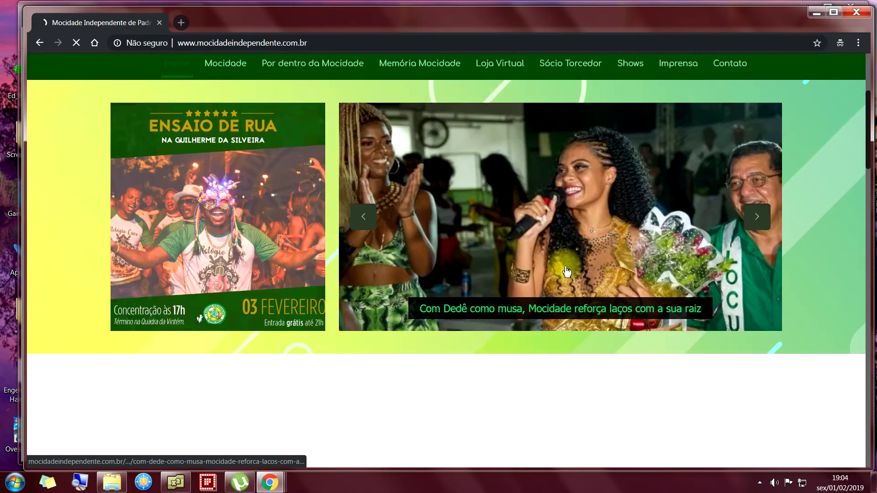
pyautogui.scroll(-10, 566, 272)
pyautogui.scroll(15, 567, 272)
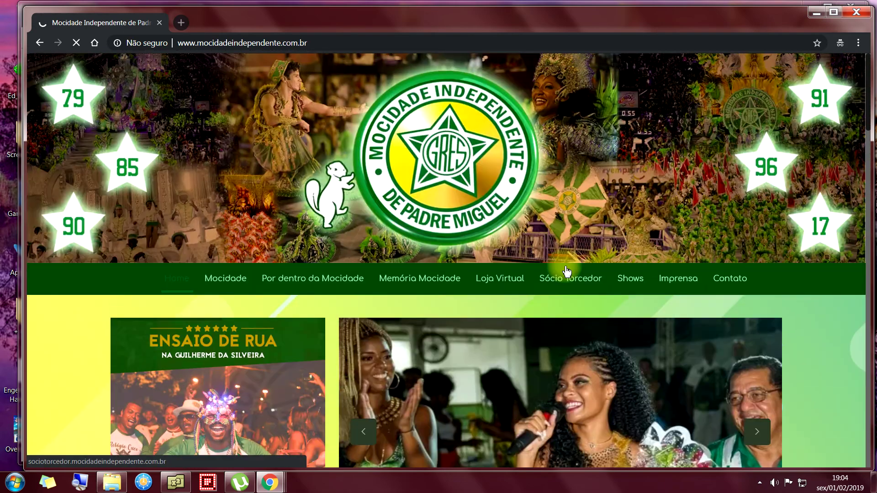
pyautogui.scroll(-1, 566, 272)
pyautogui.scroll(1, 567, 272)
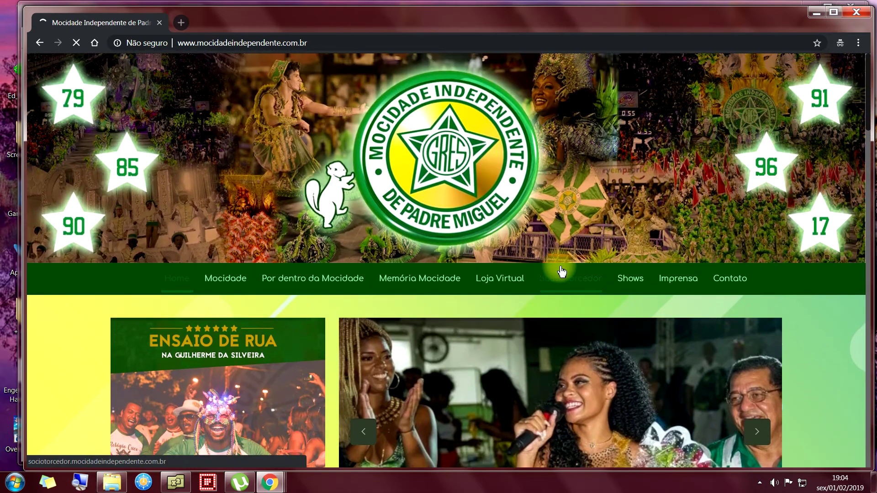